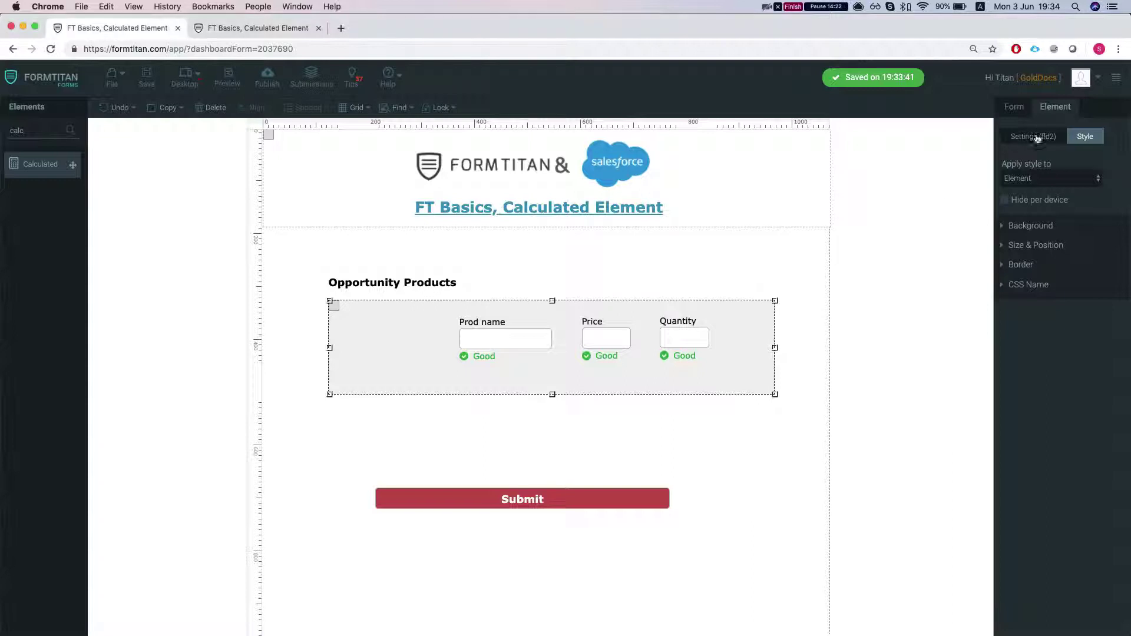
- Show the form-level Form Settings for 'FT Basics, Calculated Element' in the right panel
click(1028, 104)
- Show the form settings, collapse document generation and expand the Salesforce integration settings
click(1031, 104)
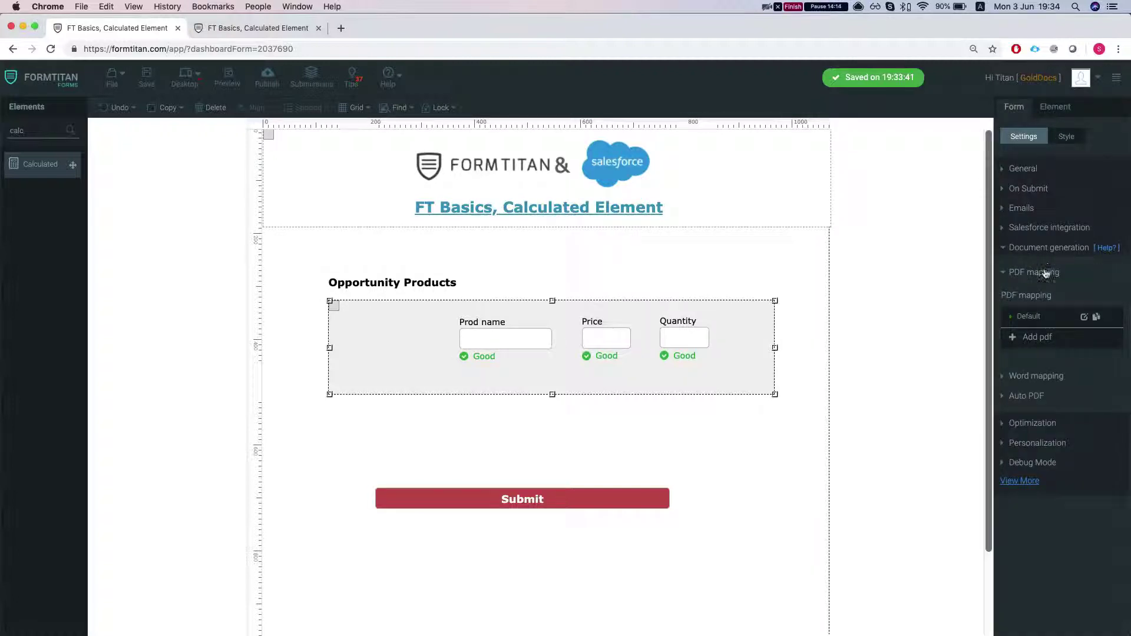
click(1035, 248)
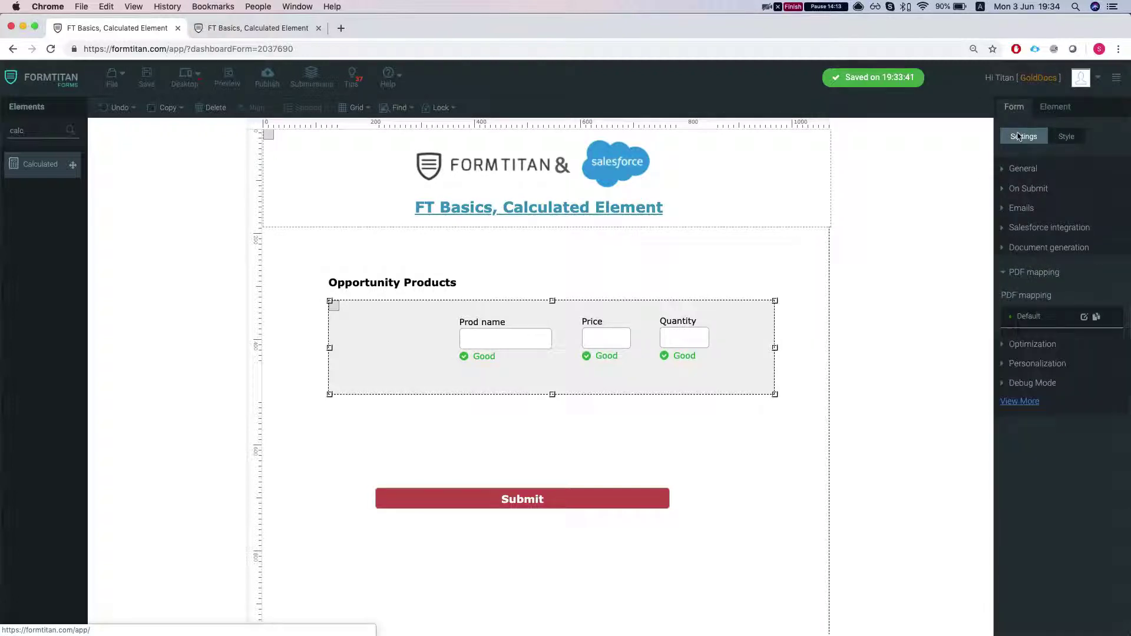
click(1054, 228)
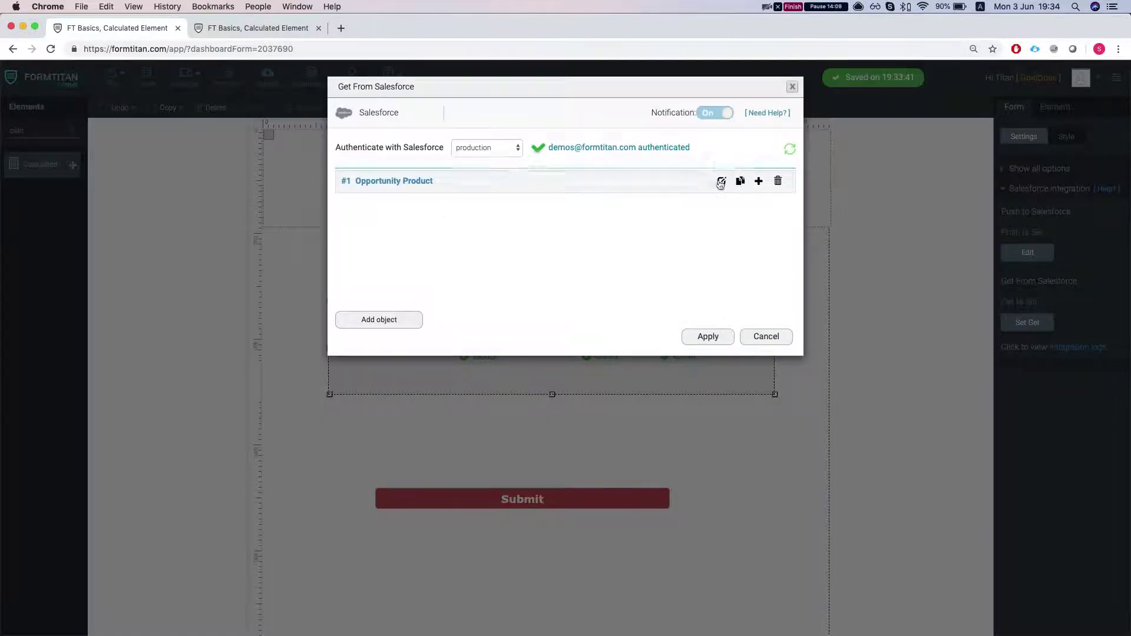
- Inspect the Opportunity Product loading mapping's condition, then cancel both dialogs unchanged
click(721, 181)
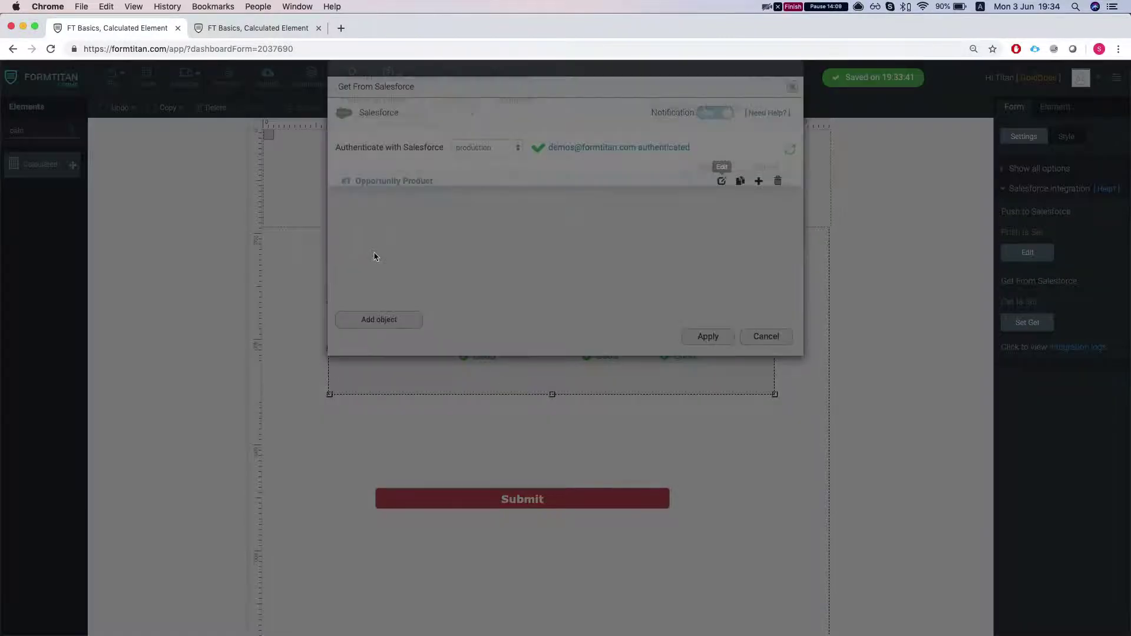
click(386, 180)
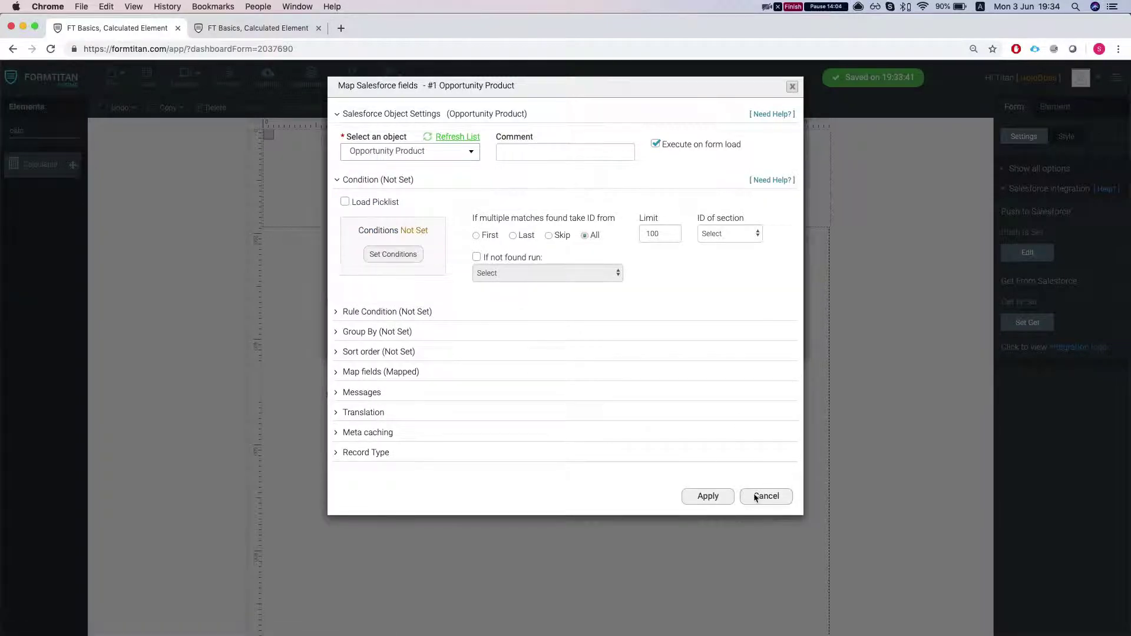
click(764, 496)
click(765, 340)
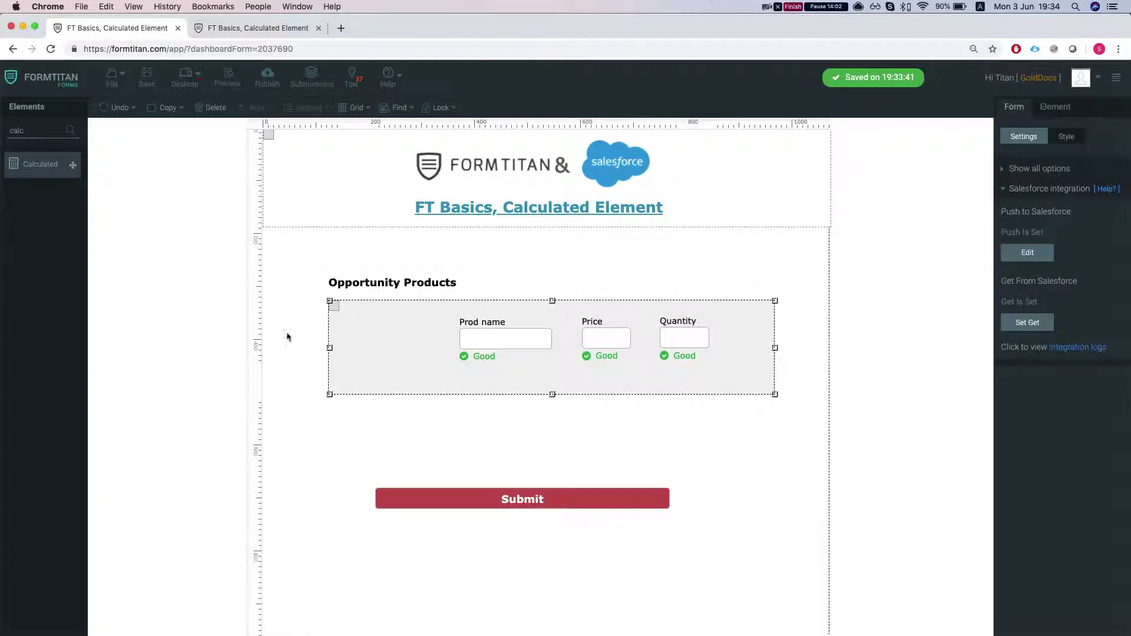
- Scroll the live form preview's prefilled Opportunity Products rows, e.g. Price 120 and Quantity 3
click(227, 76)
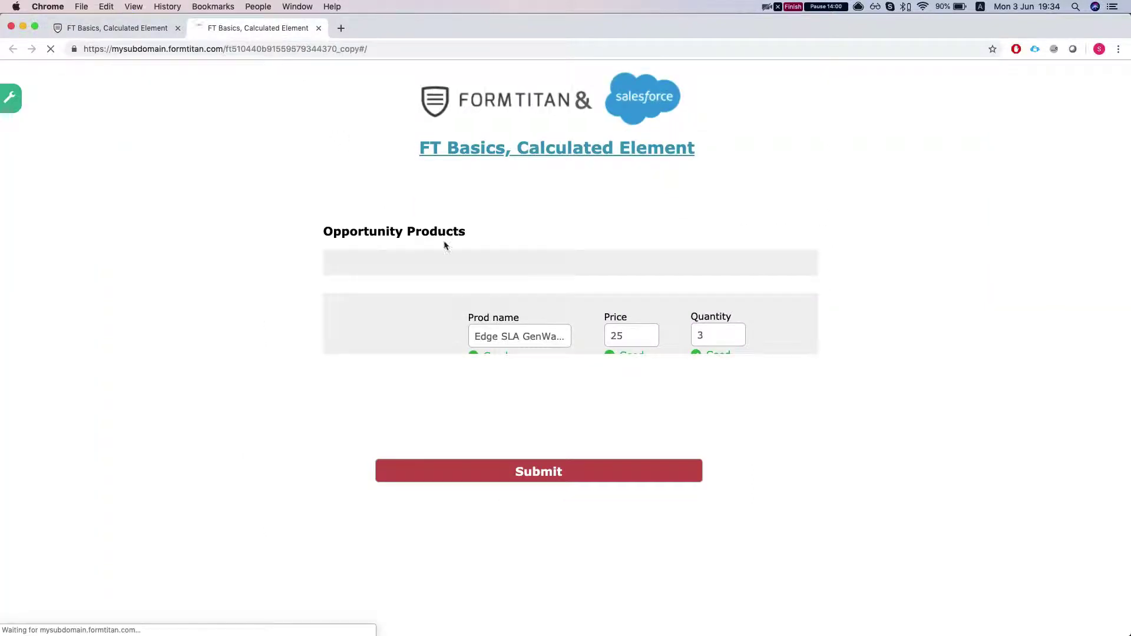
scroll(483, 294, down, 3)
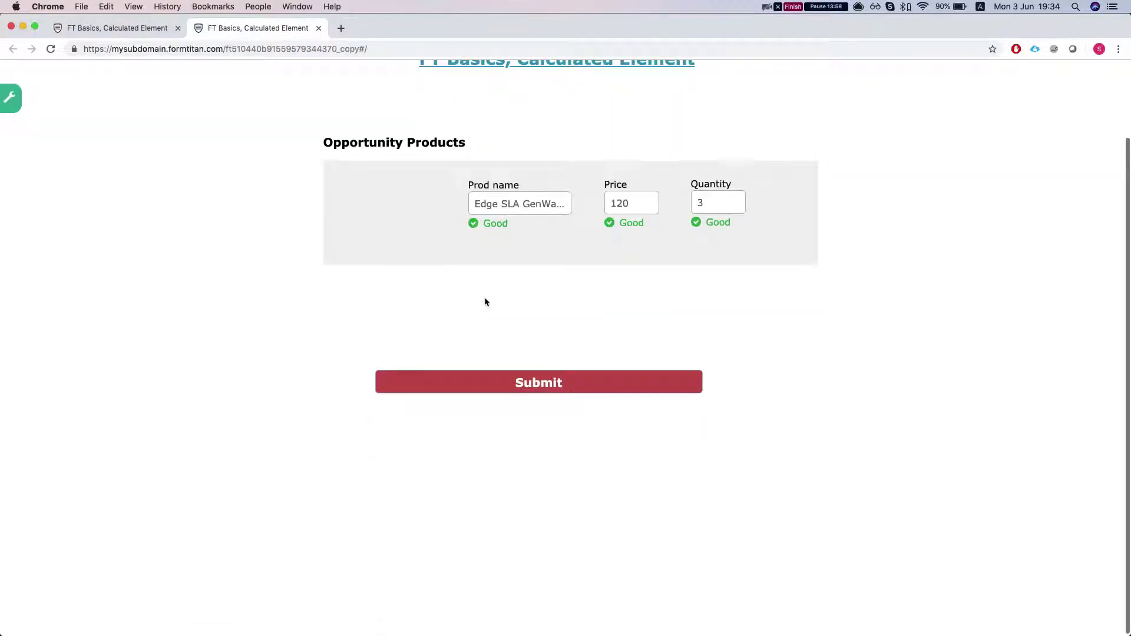
scroll(484, 301, up, 3)
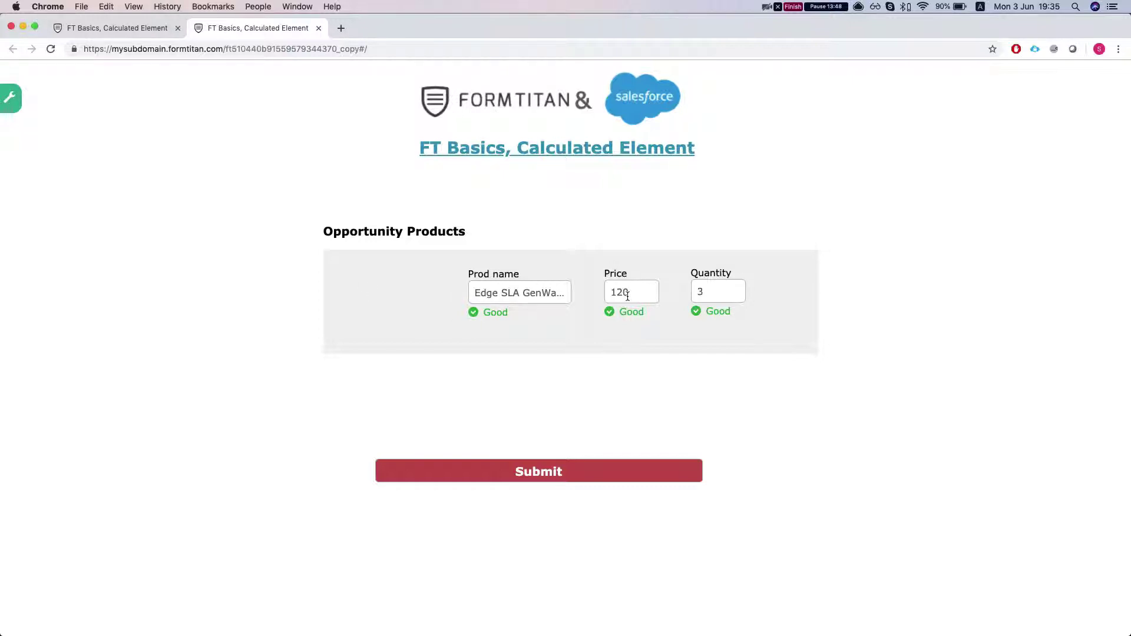
scroll(664, 305, up, 2)
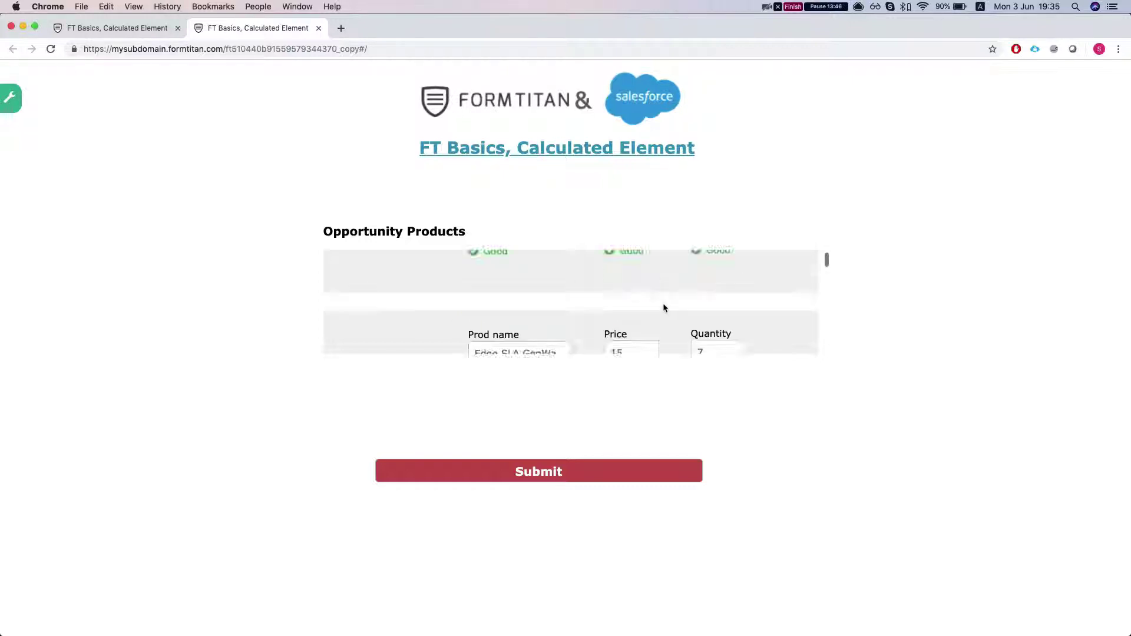
scroll(535, 290, down, 2)
- Add a calculated field to the Opportunity Products row with the formula Price * Quantity
click(99, 30)
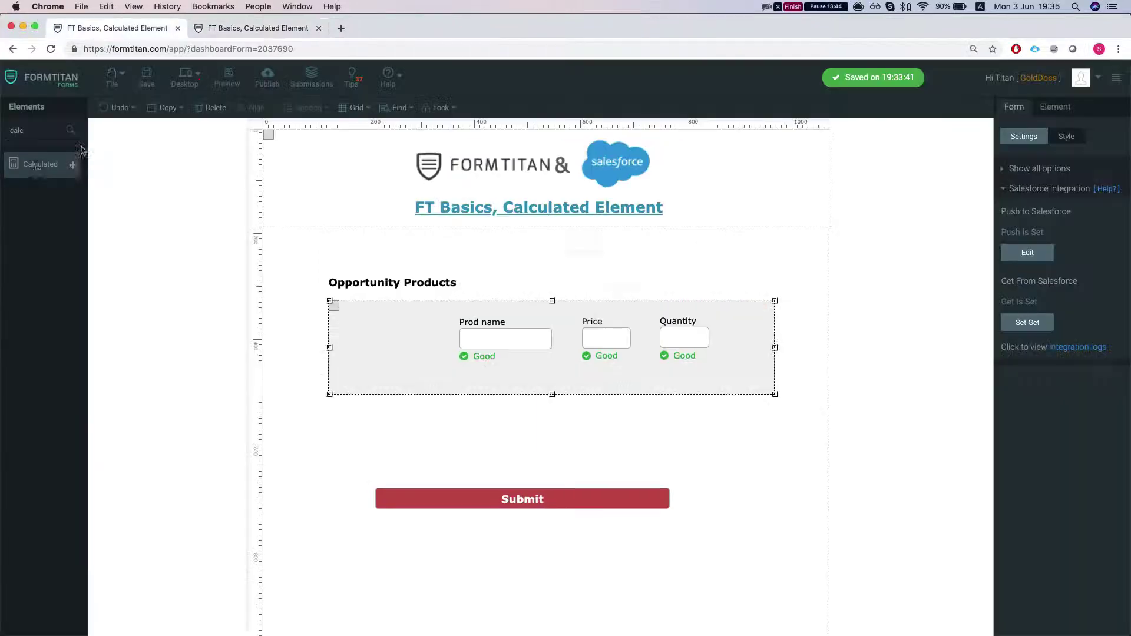
drag(73, 165, 412, 341)
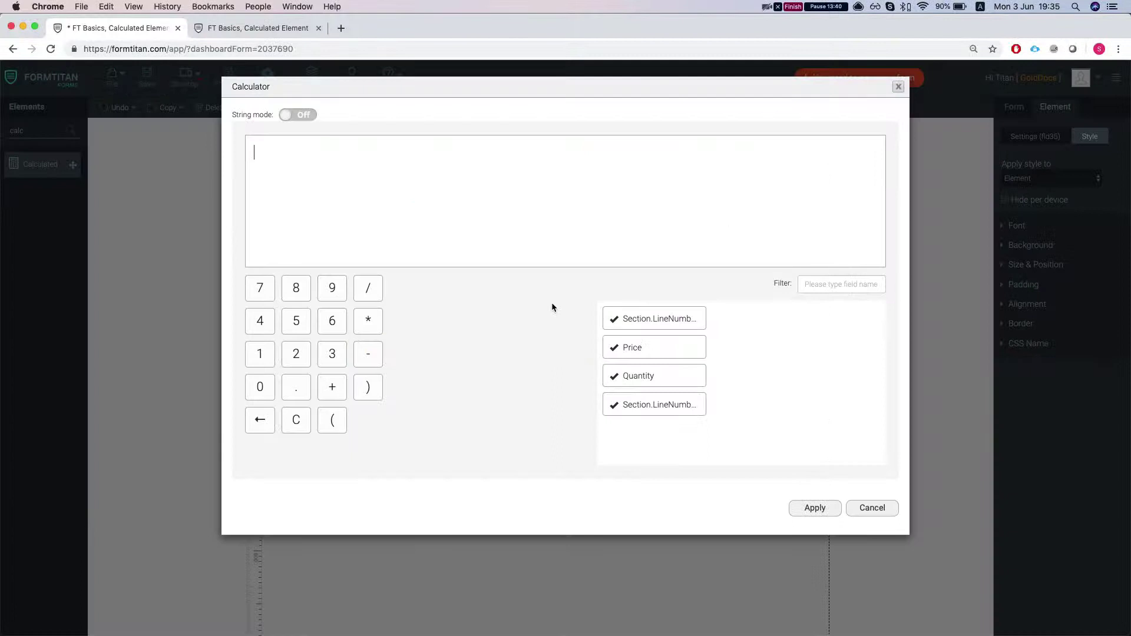
click(642, 347)
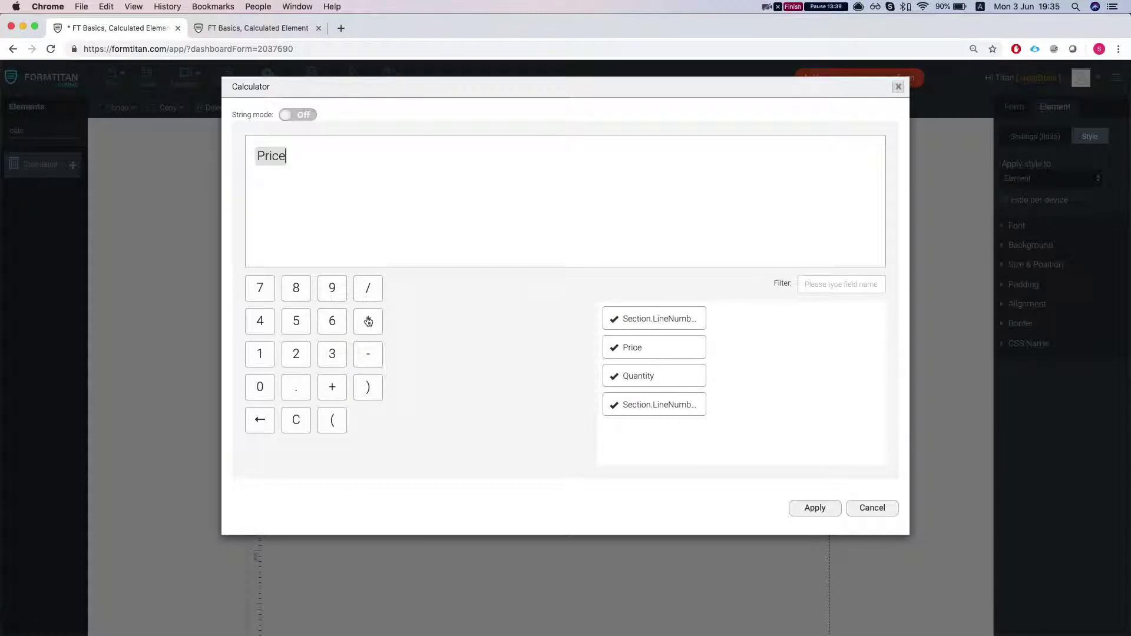
click(369, 321)
click(648, 376)
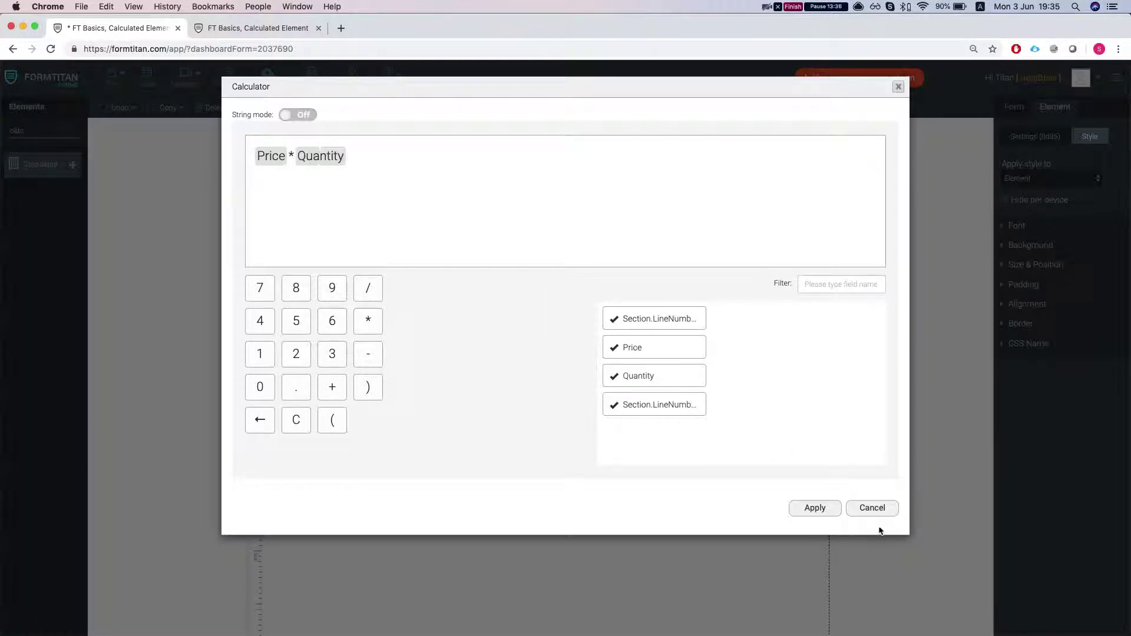
click(813, 510)
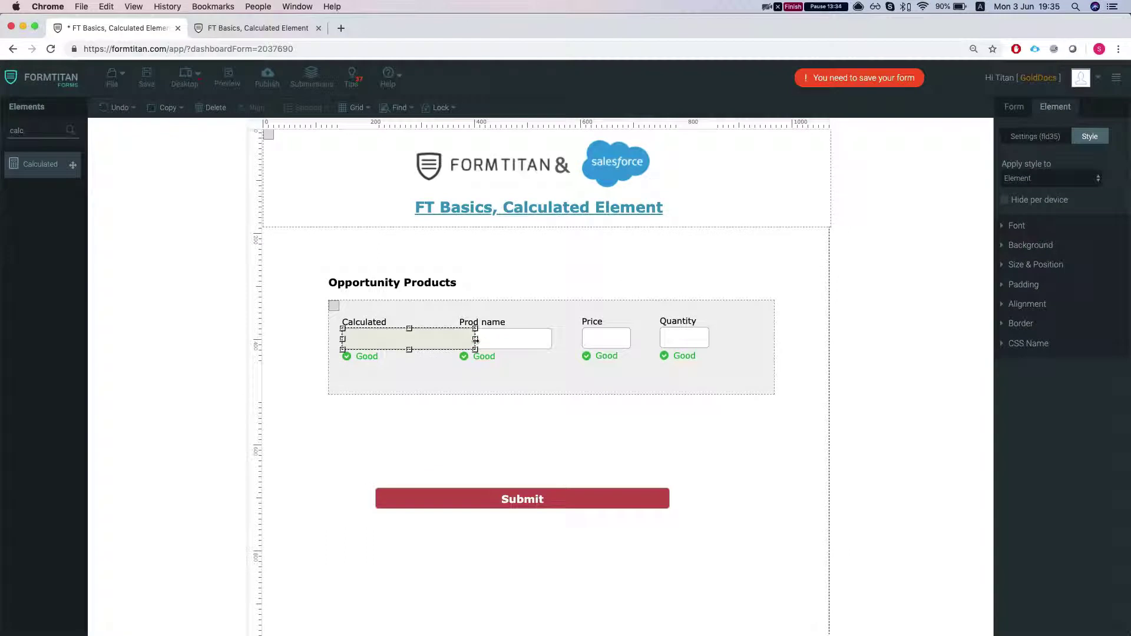
- Narrow the calculated field, relabel it Subtotal, and save the form
drag(478, 340, 442, 338)
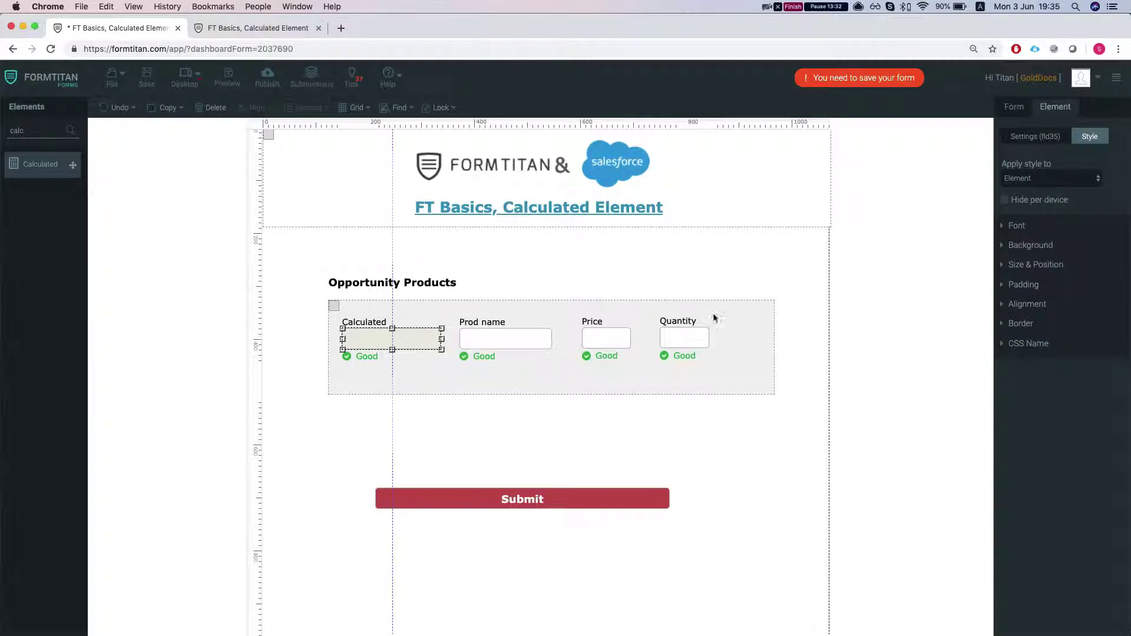
click(1035, 136)
double_click(1036, 210)
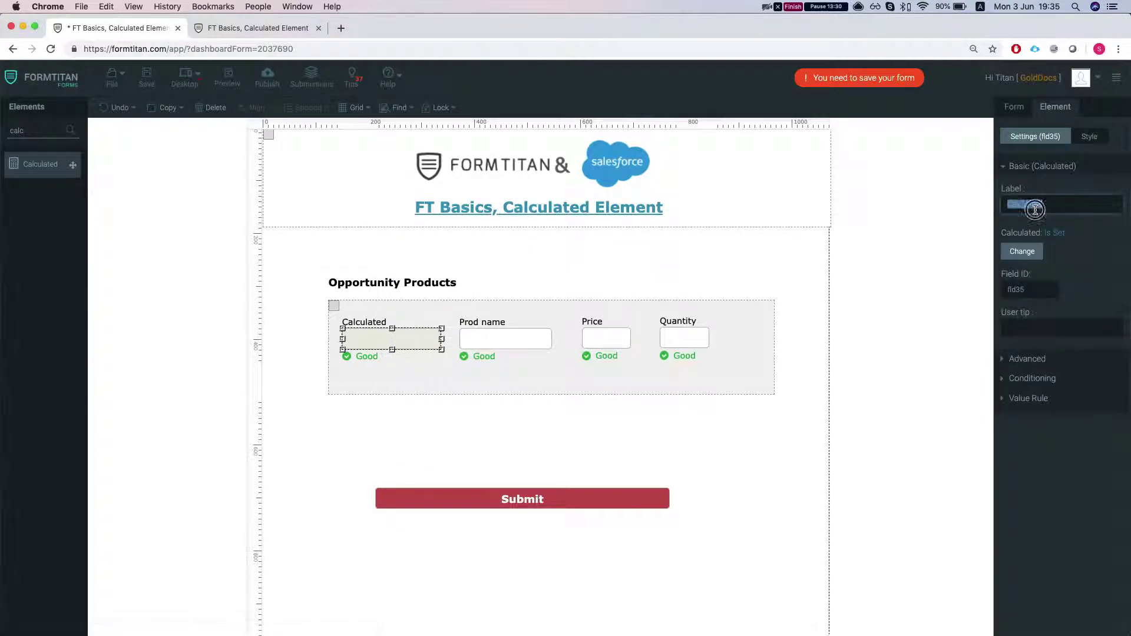
text(S)
click(615, 420)
key(super+s)
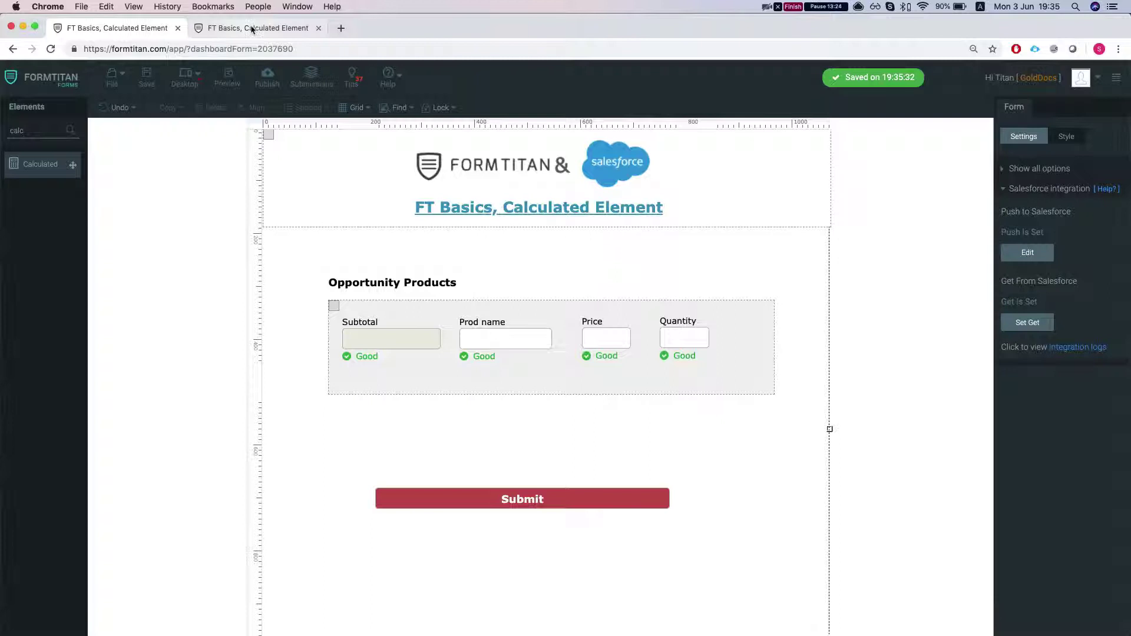
- Scroll the live form's product rows to check Subtotals such as 360.00, 105.00 and 450.00
click(250, 30)
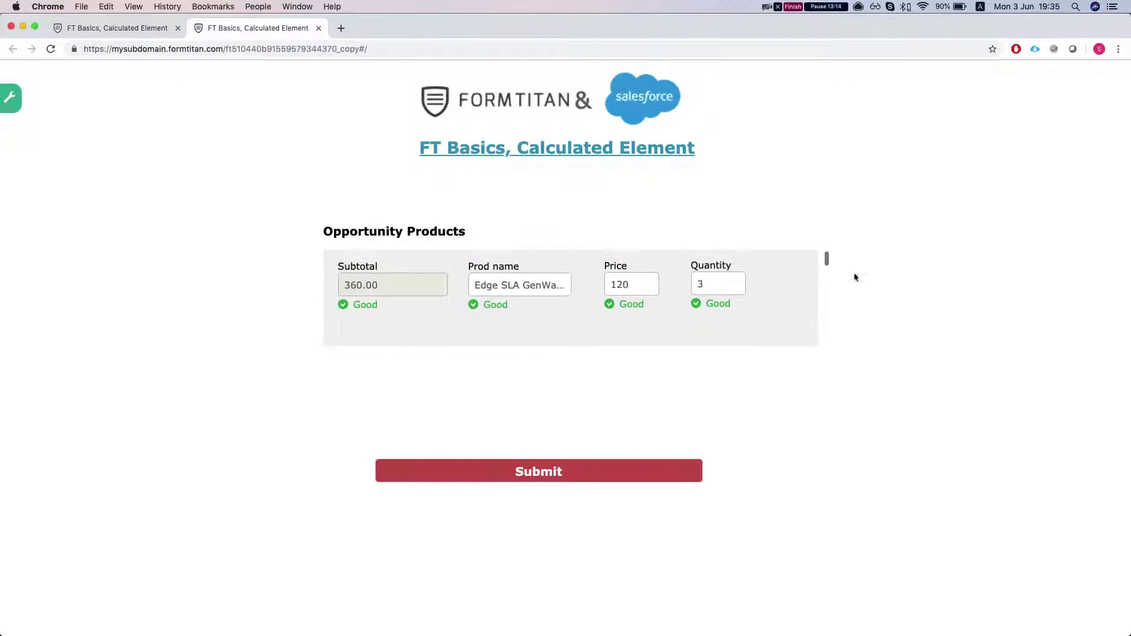
scroll(363, 288, down, 3)
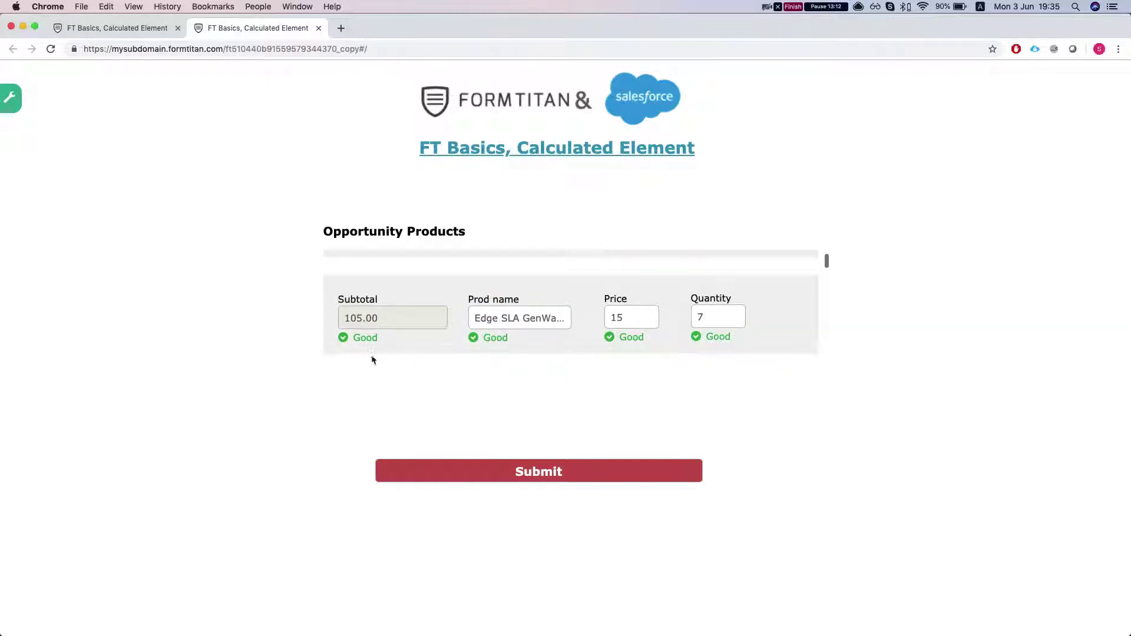
scroll(394, 315, down, 5)
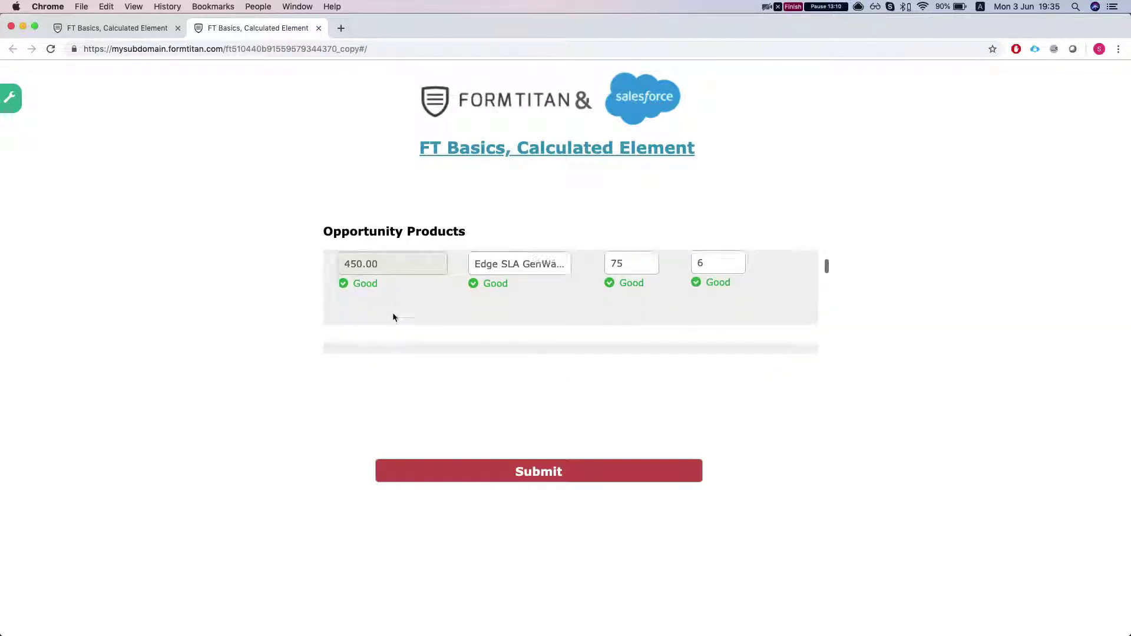
scroll(399, 310, down, 3)
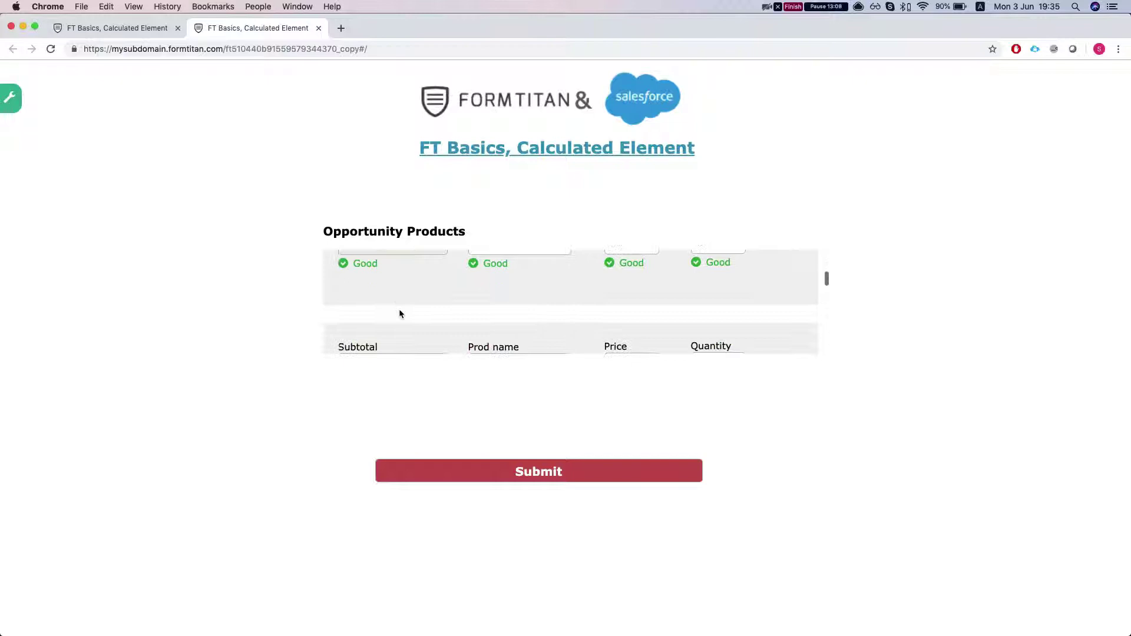
- Add another calculated field above the Submit button whose formula uses Subtotal
click(121, 27)
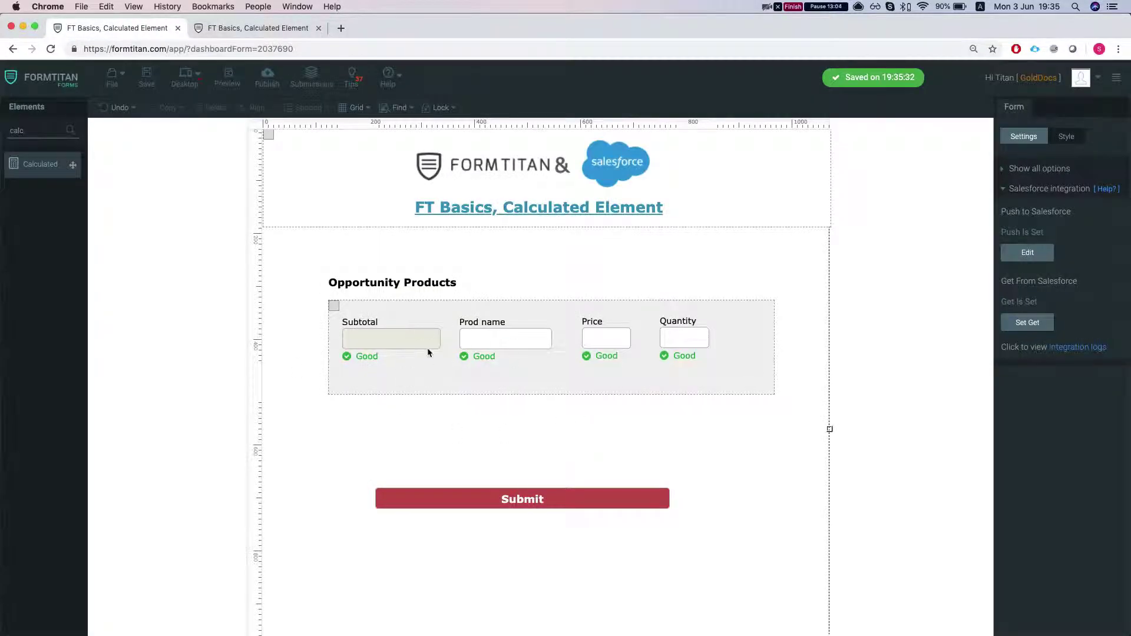
drag(35, 164, 359, 433)
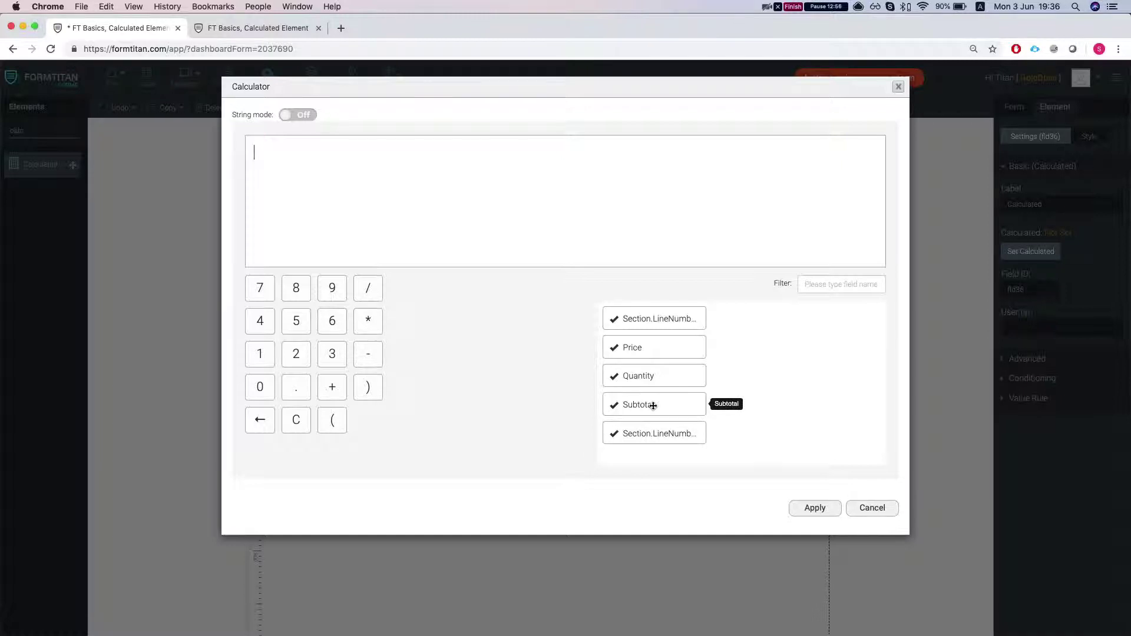
drag(653, 405, 370, 173)
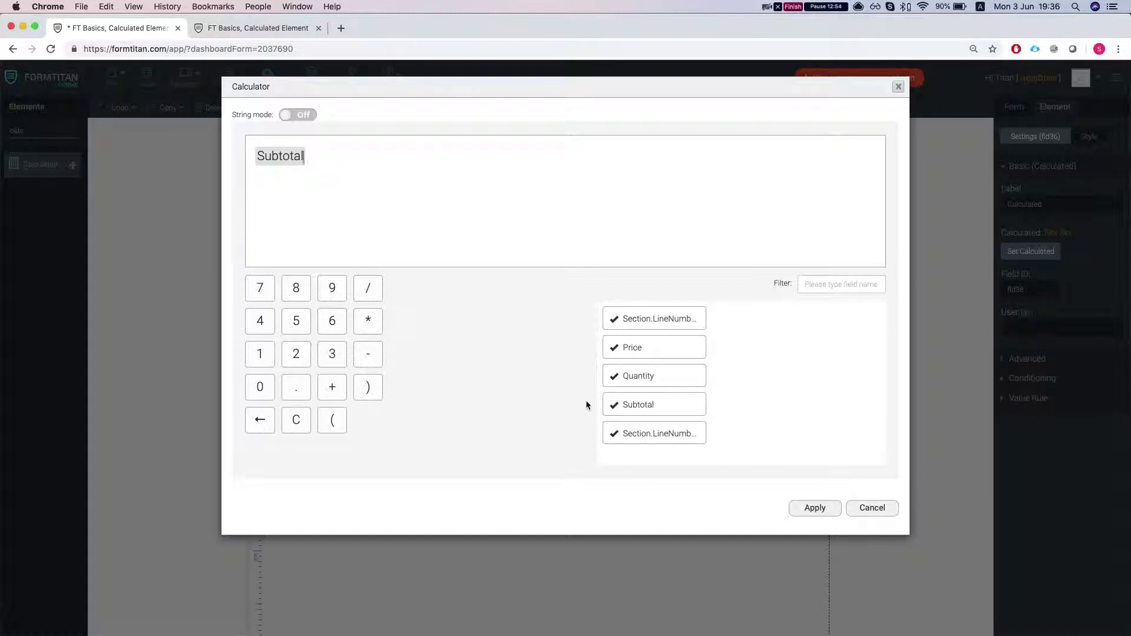
click(801, 507)
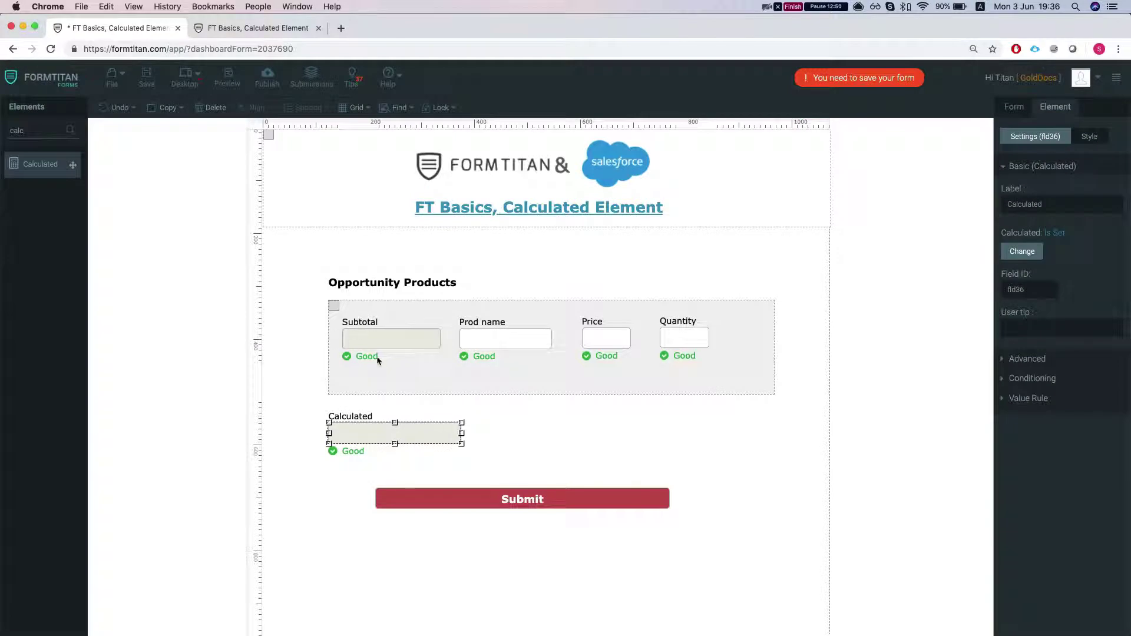
- Label the new field 'Total Price' in its settings and save the form
scroll(377, 361, down, 1)
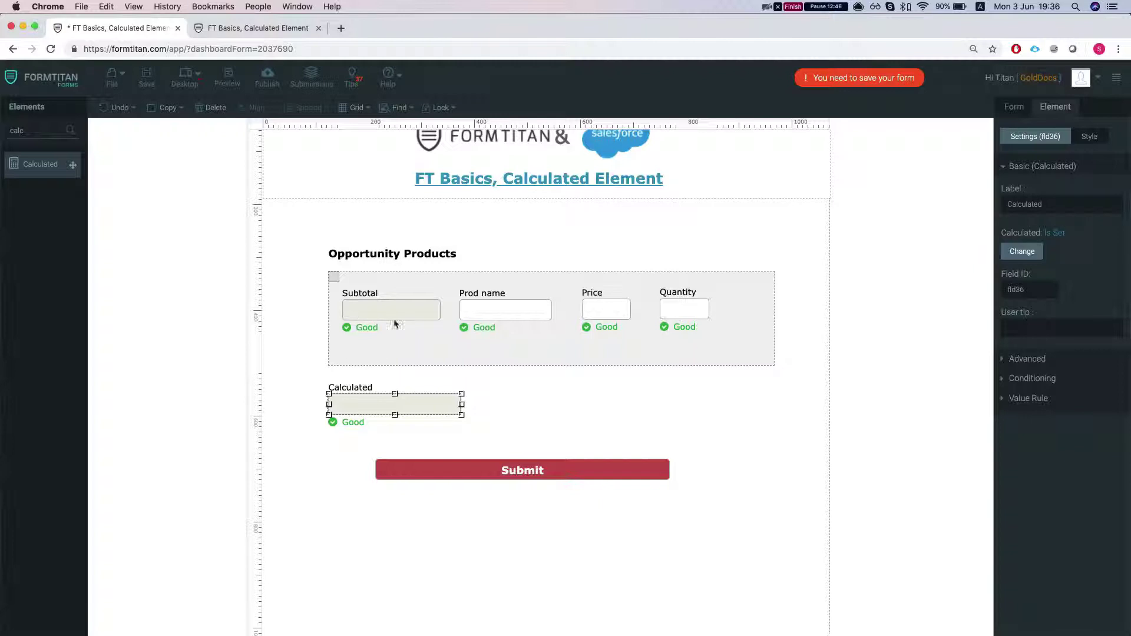
double_click(358, 389)
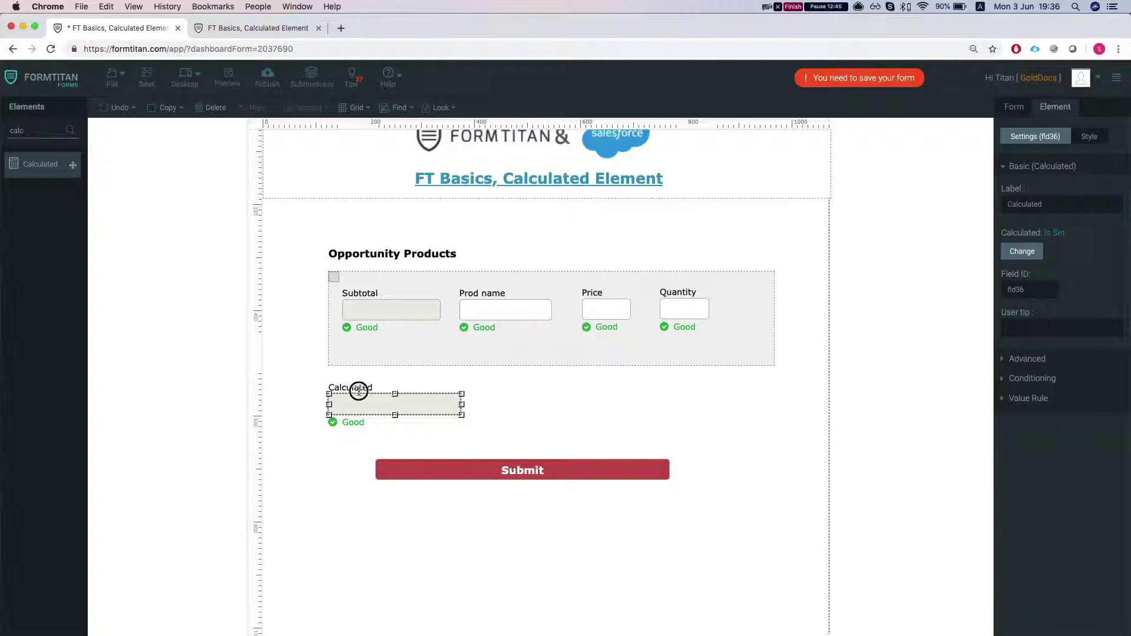
click(1085, 203)
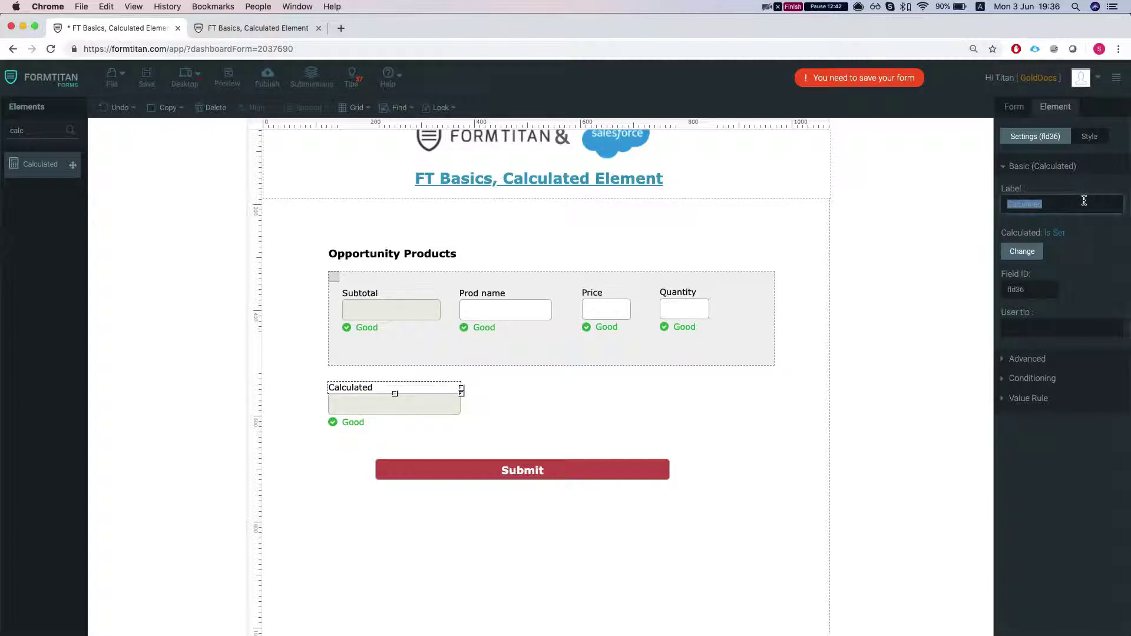
text(Total Price)
key(BackSpace)
key(BackSpace)
text(ce)
click(707, 396)
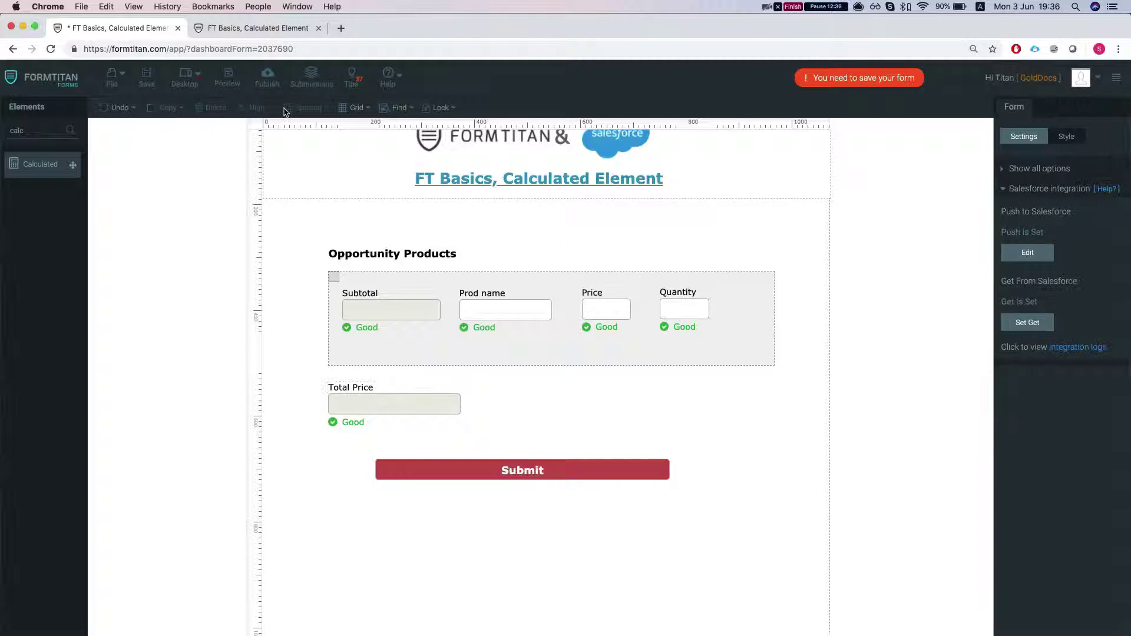
click(228, 80)
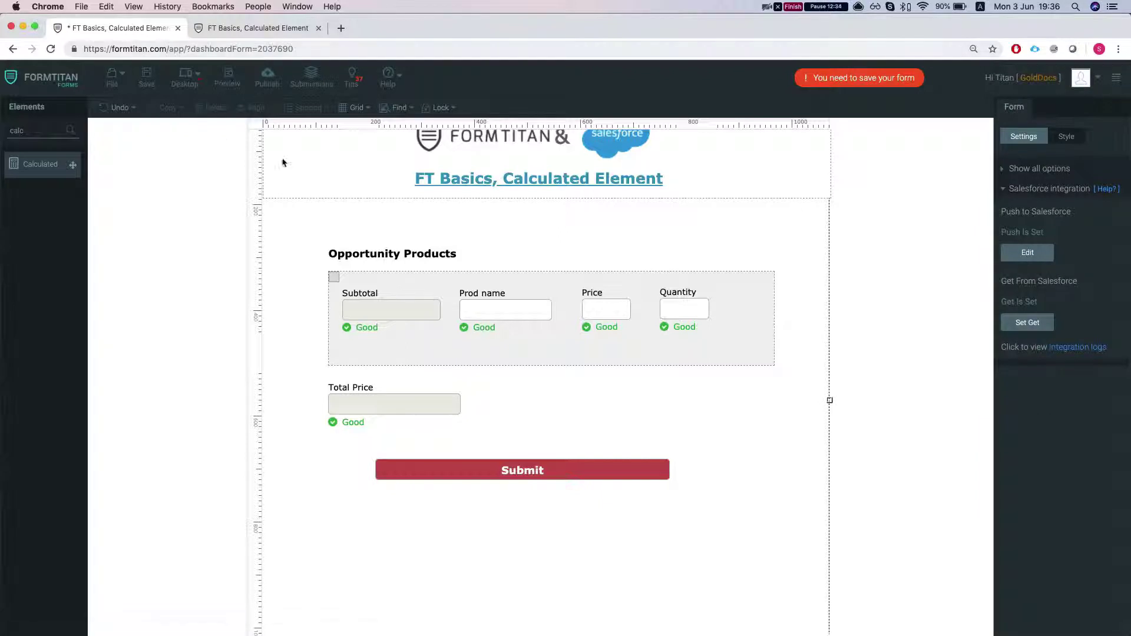
- Check Total Price sums the subtotals in the live preview, then add a Calculated element beside it
click(238, 28)
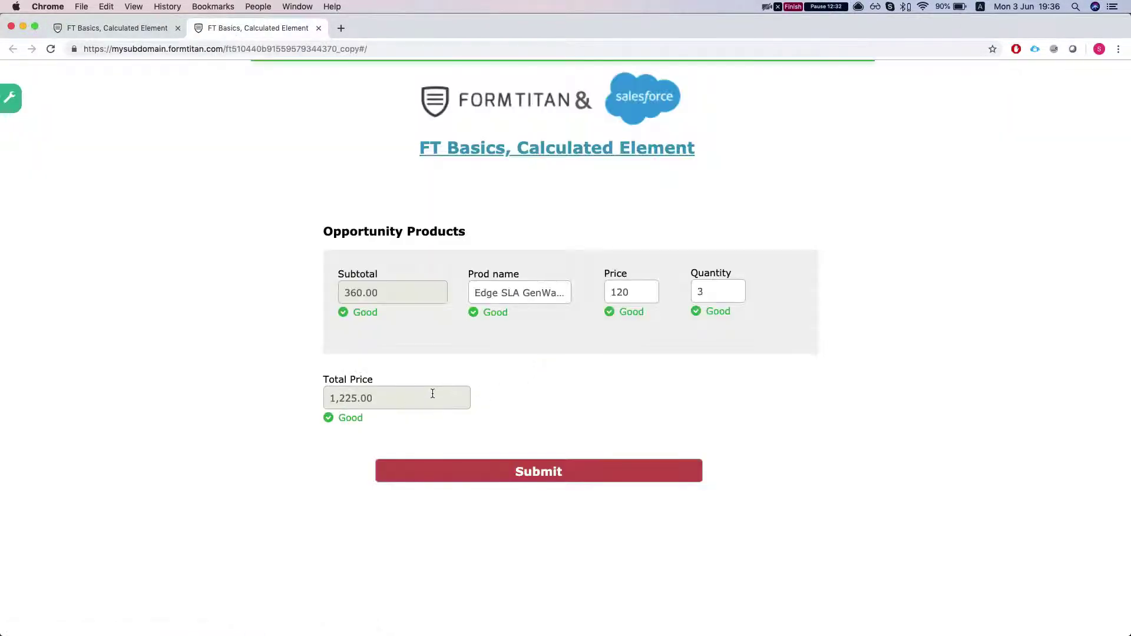
scroll(389, 399, down, 2)
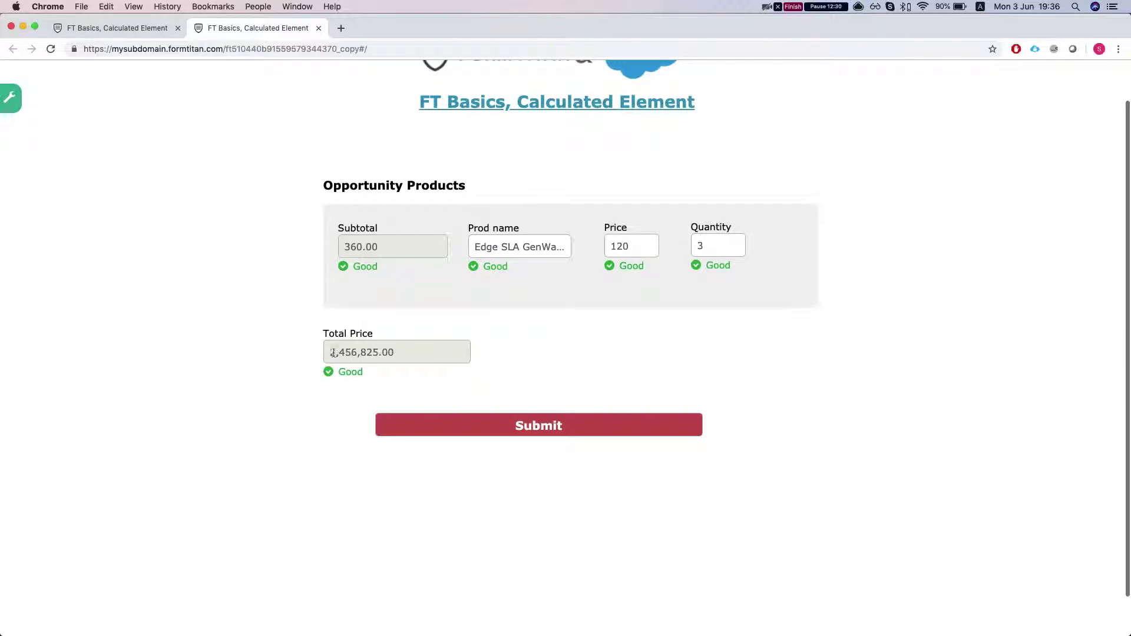
scroll(436, 247, down, 10)
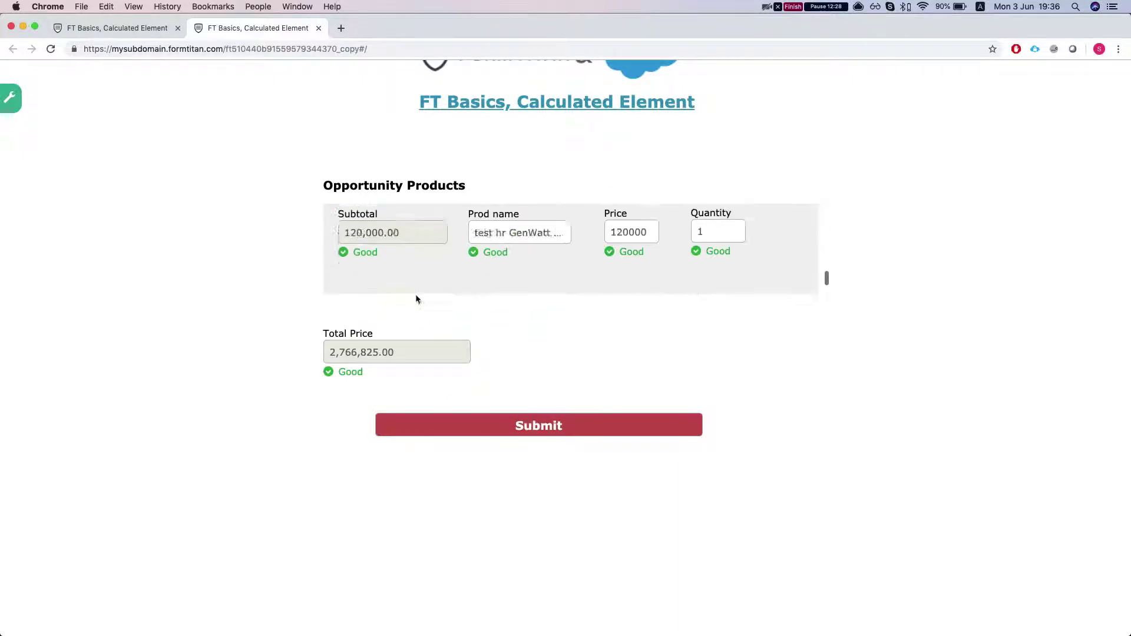
scroll(410, 307, up, 5)
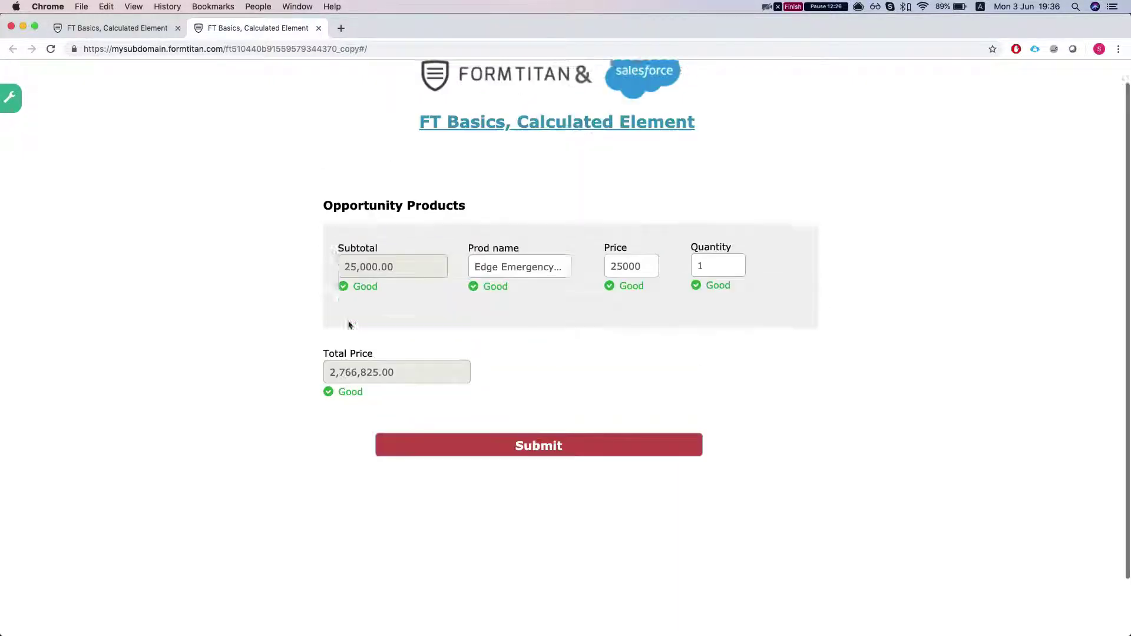
scroll(411, 301, down, 6)
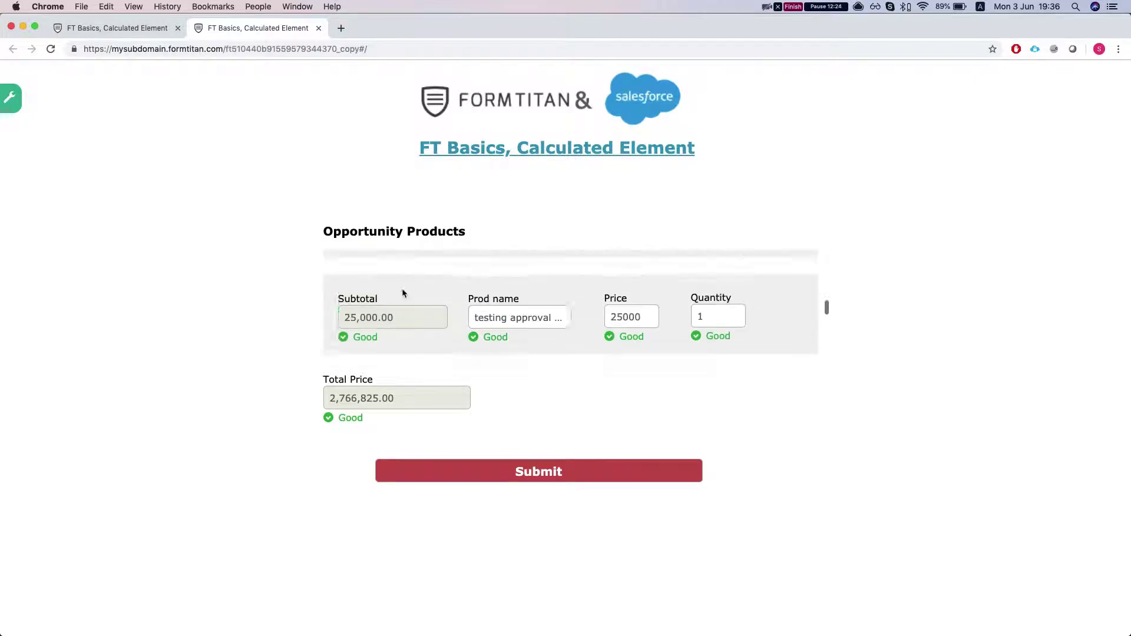
scroll(401, 293, up, 4)
click(103, 27)
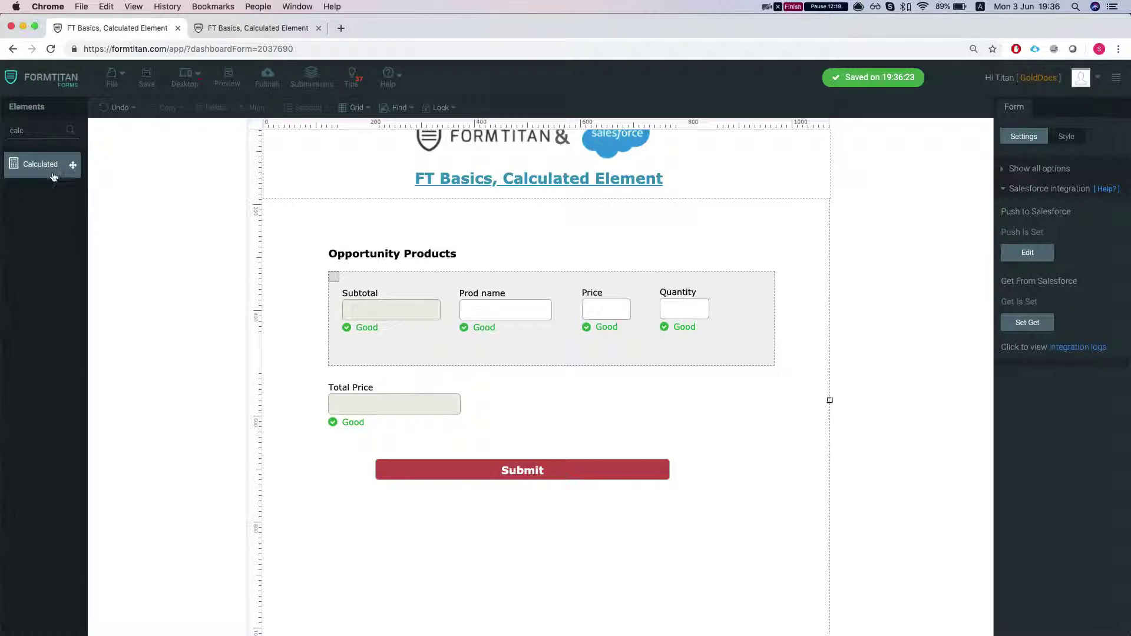
drag(51, 171, 571, 413)
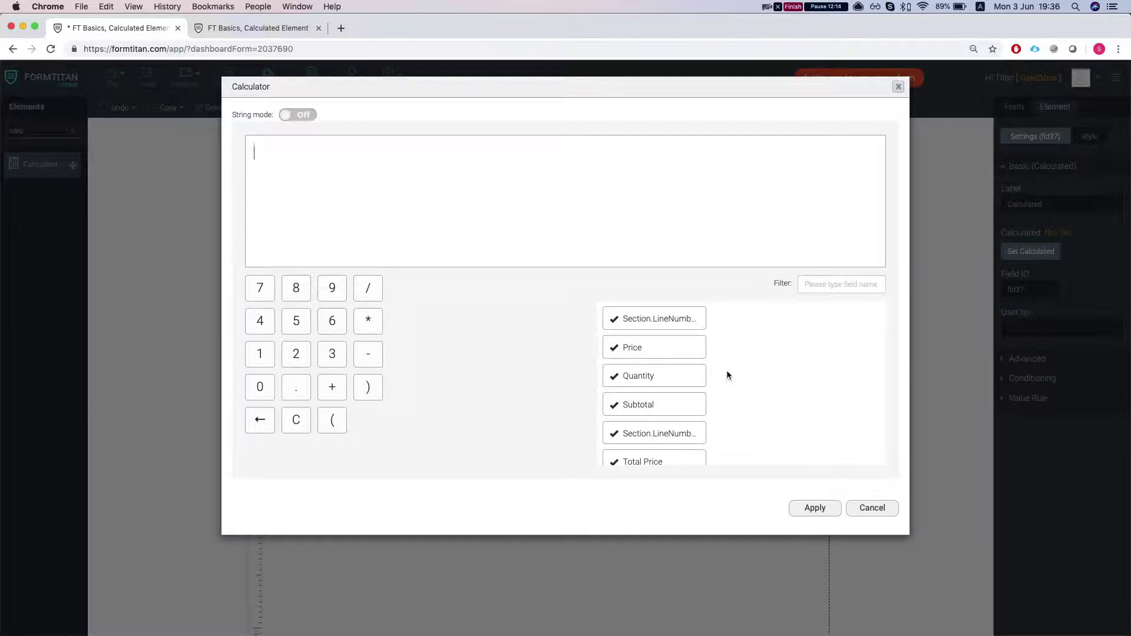
- Turn on String mode, build a formula of Prod name followed by Subtotal, and apply it
scroll(636, 395, down, 2)
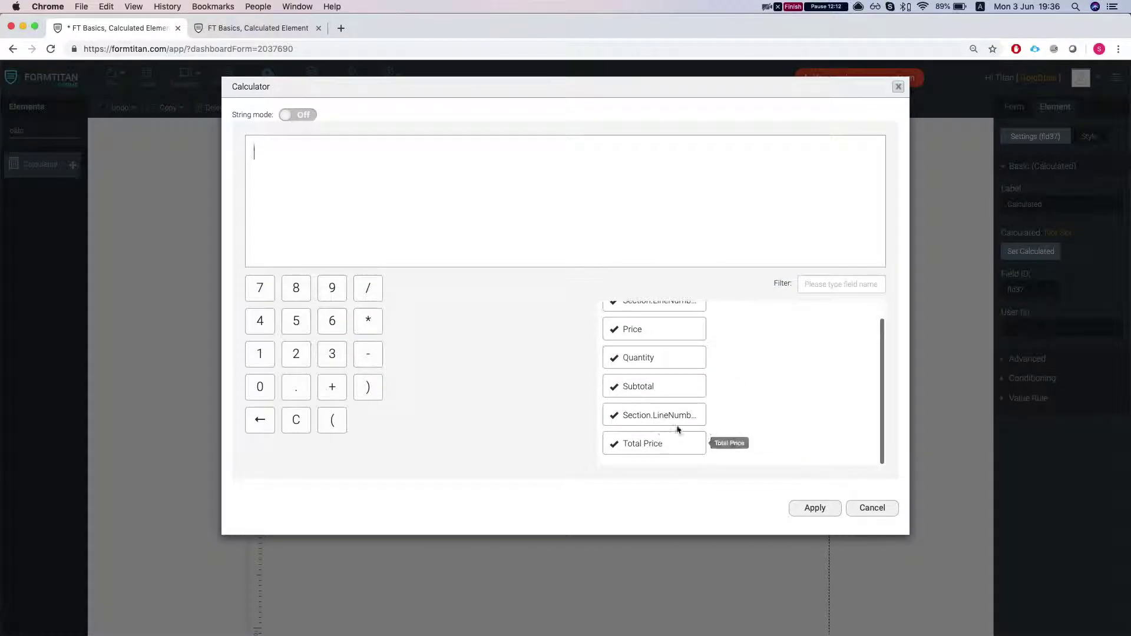
scroll(666, 433, up, 1)
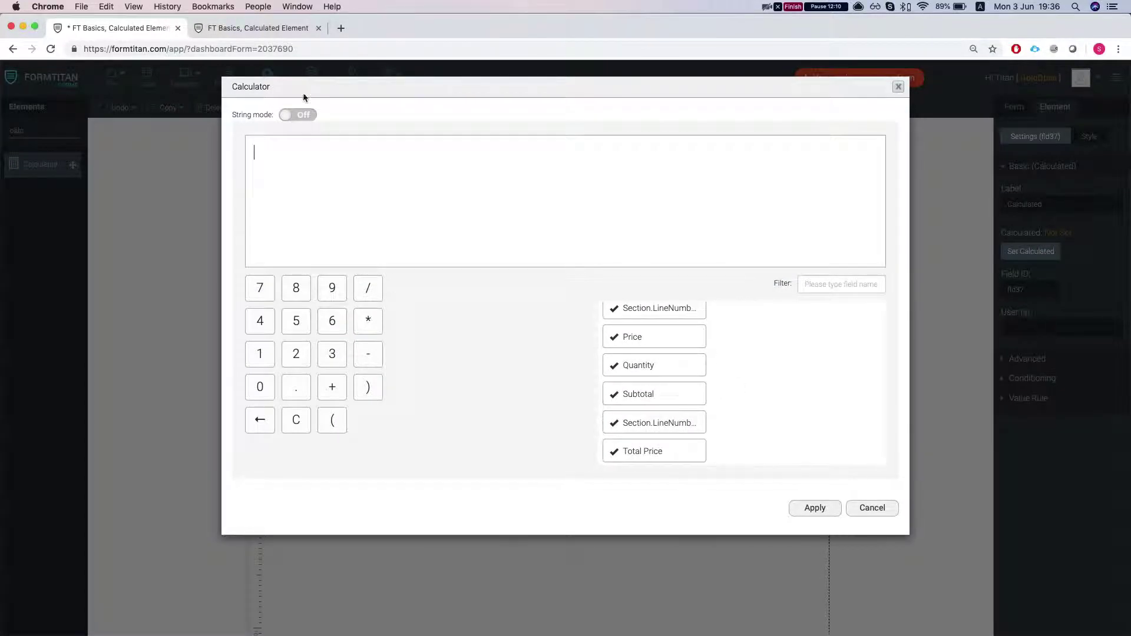
click(308, 115)
scroll(680, 383, down, 2)
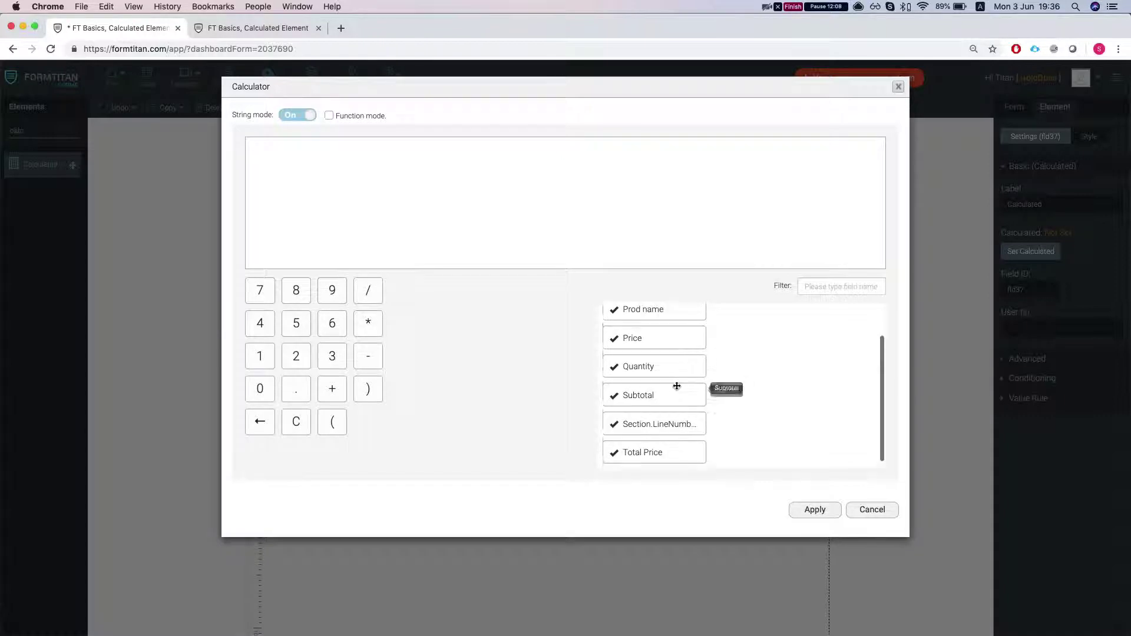
scroll(677, 384, up, 2)
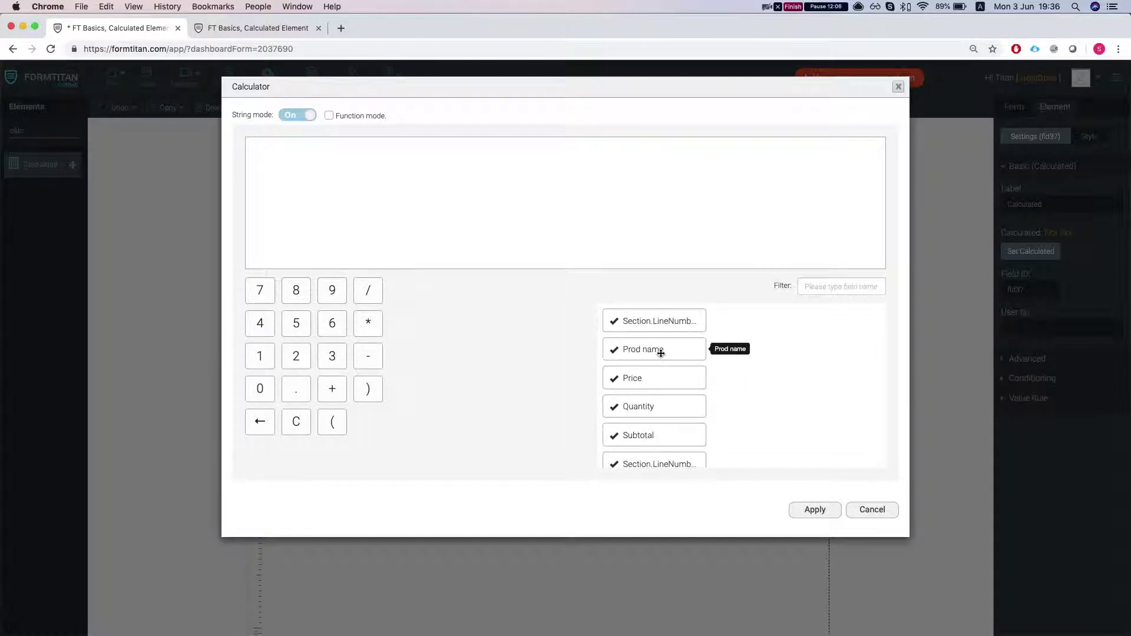
drag(661, 353, 432, 229)
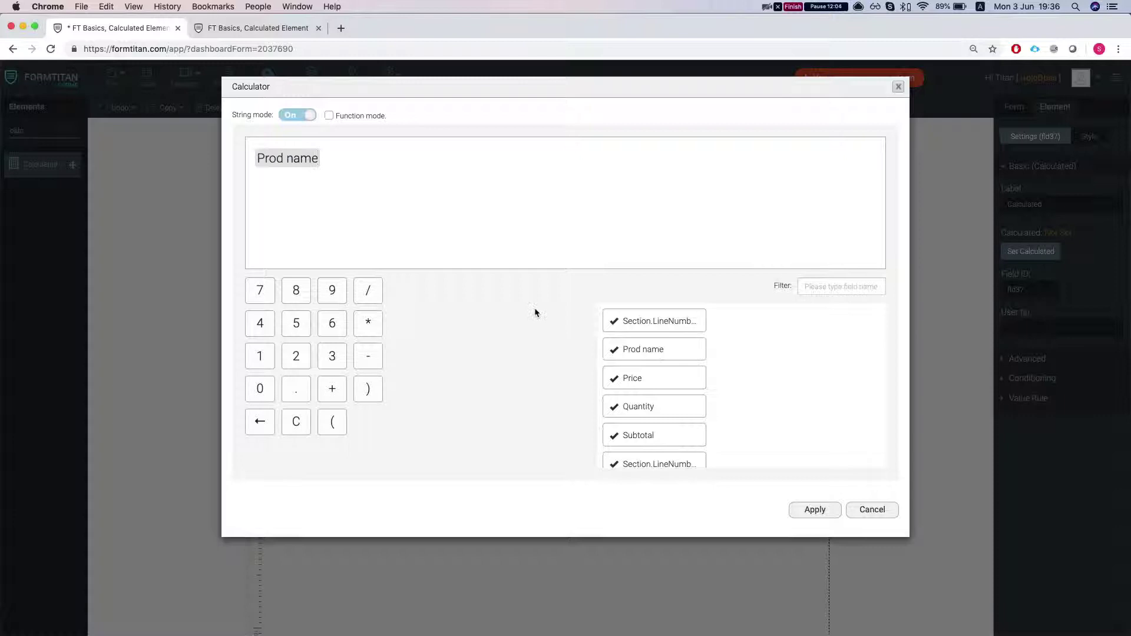
scroll(702, 412, down, 1)
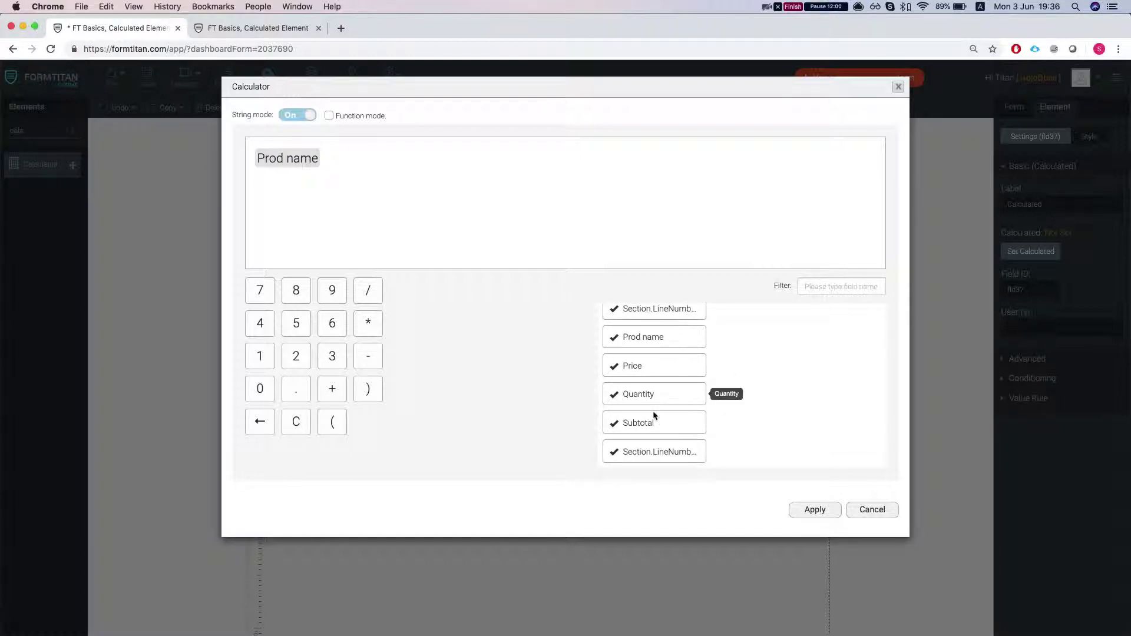
drag(676, 420, 450, 167)
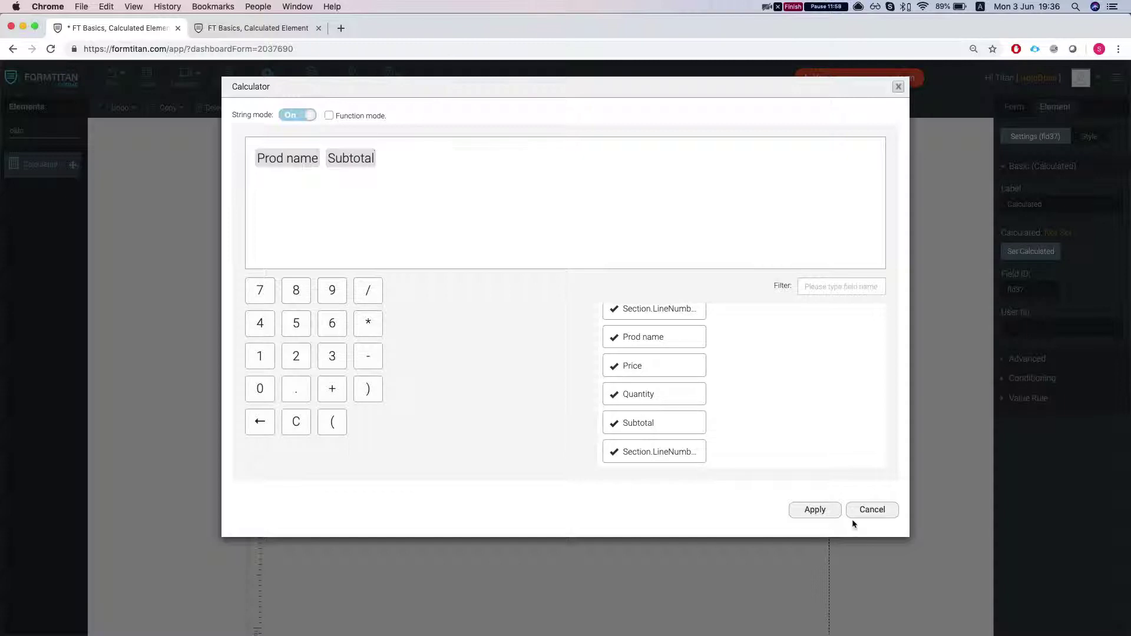
click(814, 510)
click(436, 357)
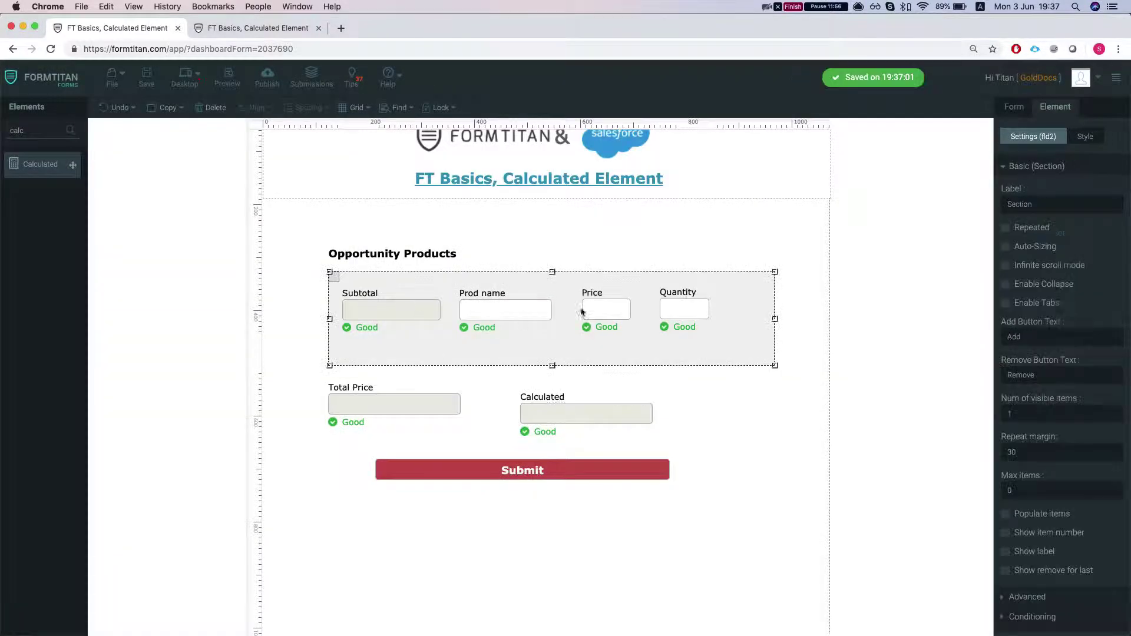
click(231, 32)
key(super+r)
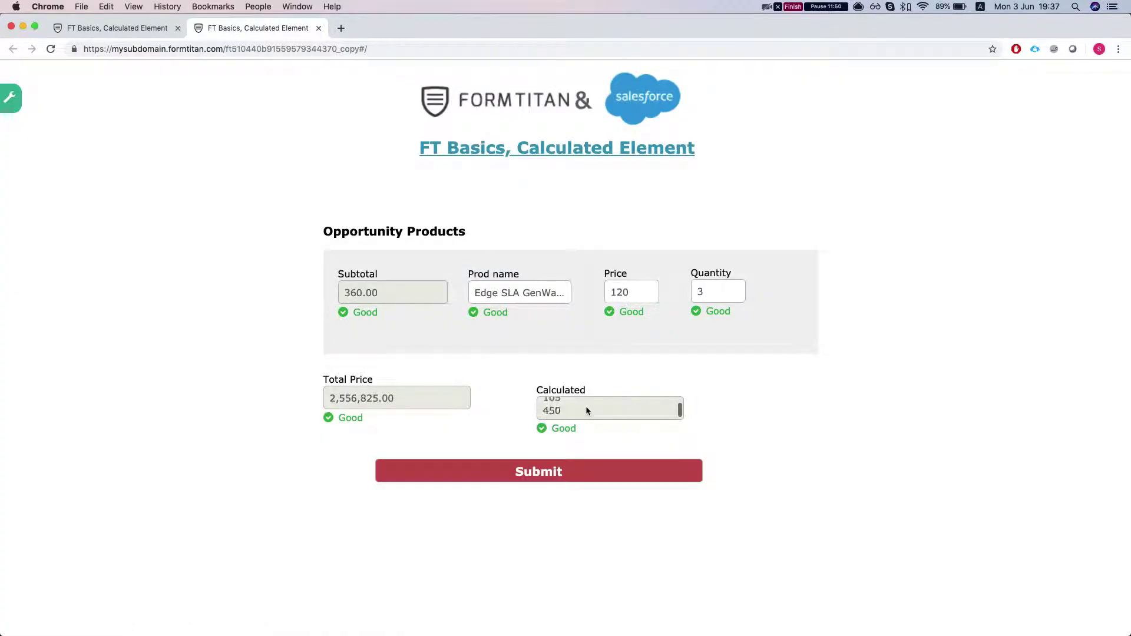
scroll(585, 406, down, 2)
scroll(580, 412, up, 2)
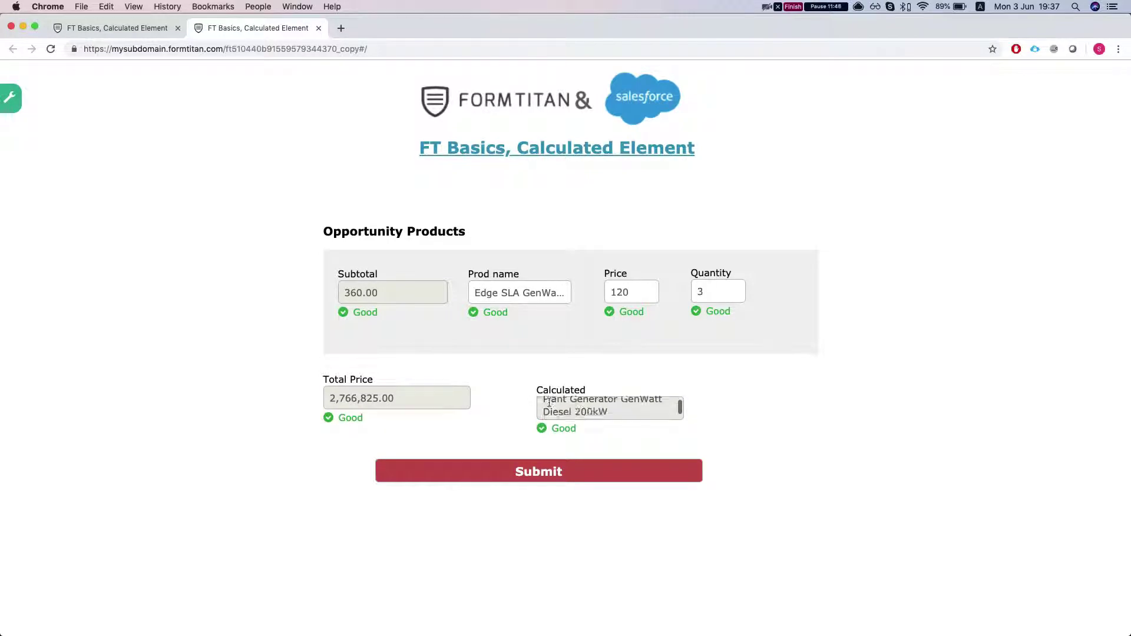
scroll(562, 419, down, 1)
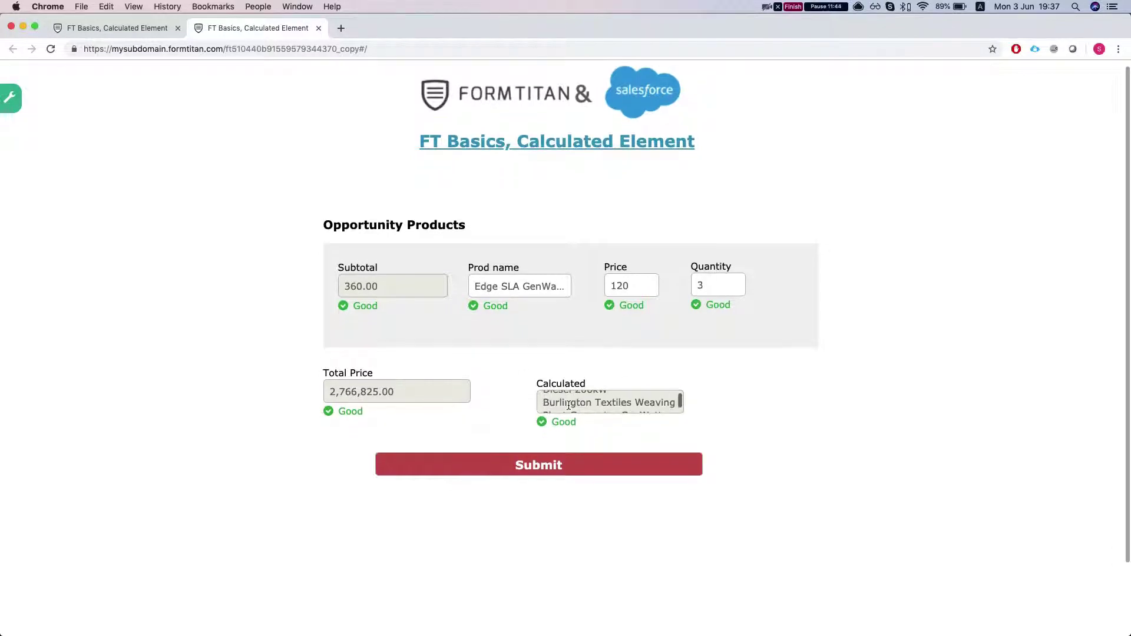
scroll(561, 415, down, 3)
click(125, 28)
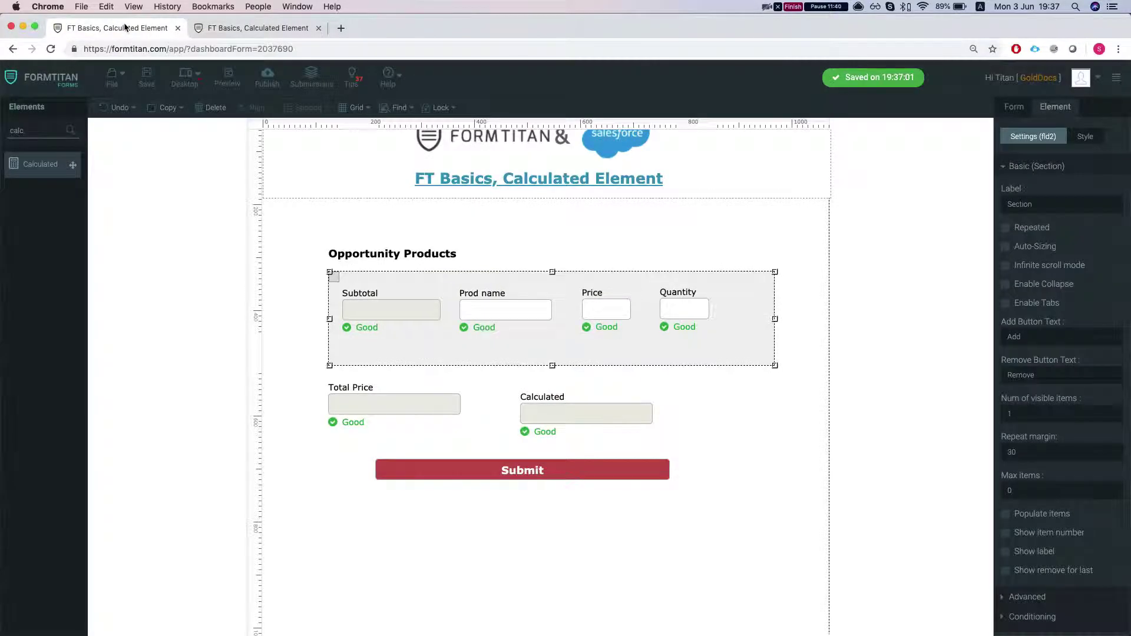
- Replace the Calculated field with a new textbox labelled Textbox 1 right of Total Price
click(543, 419)
click(224, 117)
double_click(32, 131)
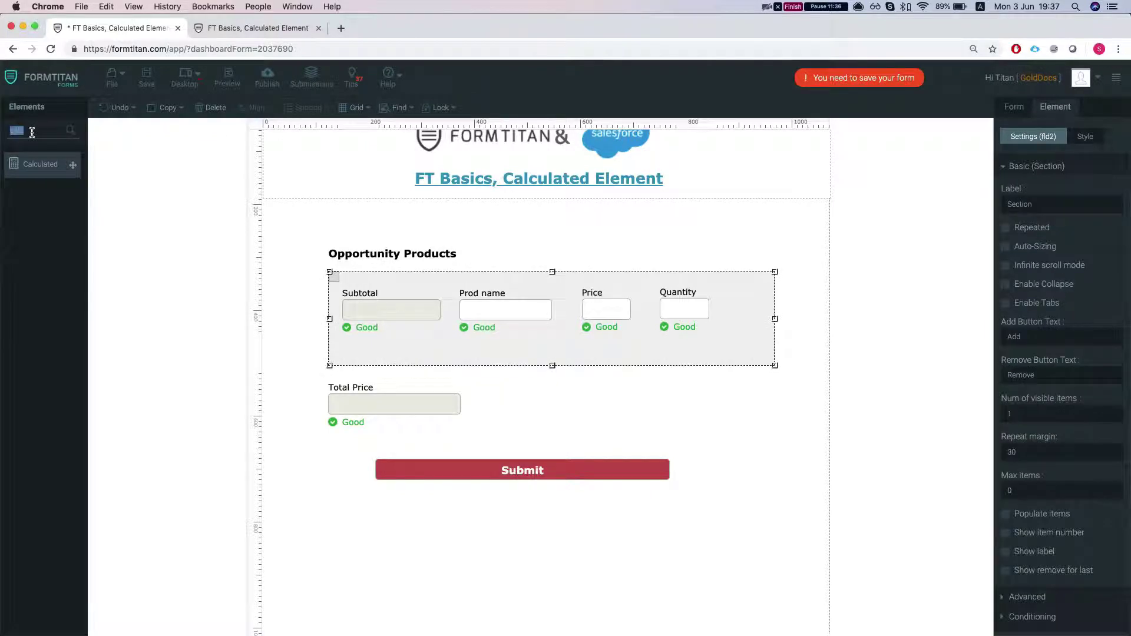
key(BackSpace)
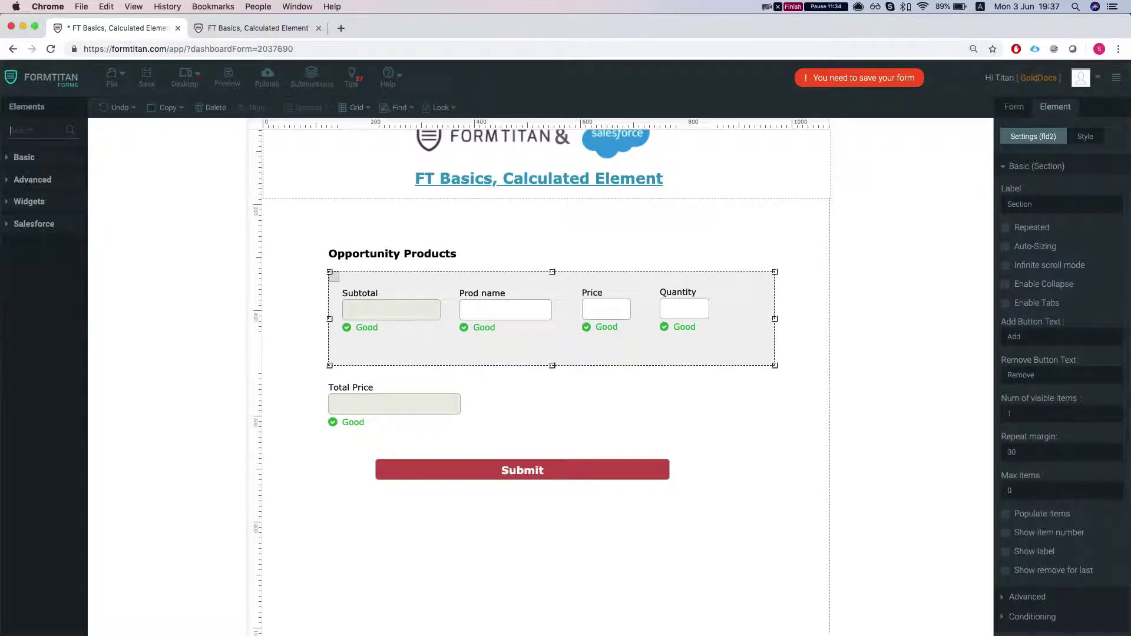
text(inpu)
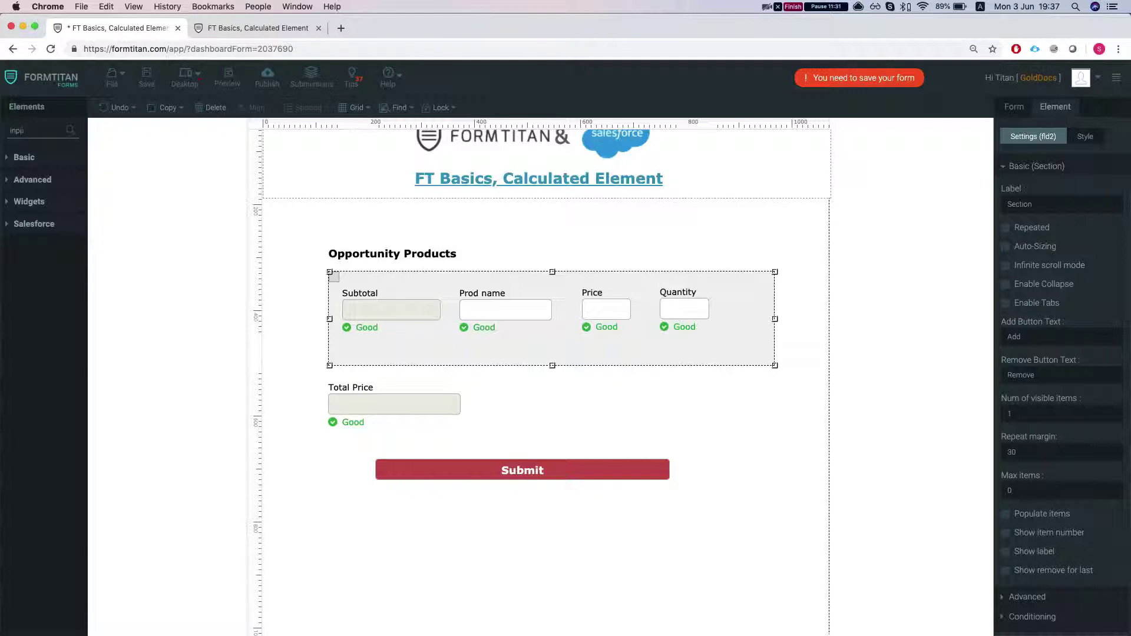
key(BackSpace)
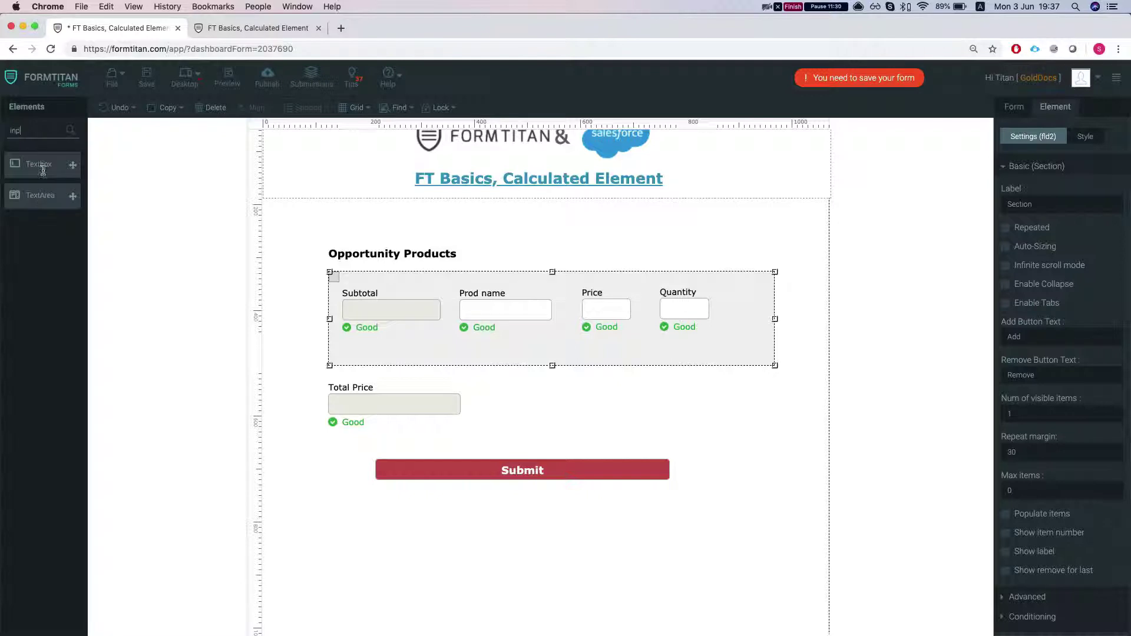
drag(42, 170, 543, 389)
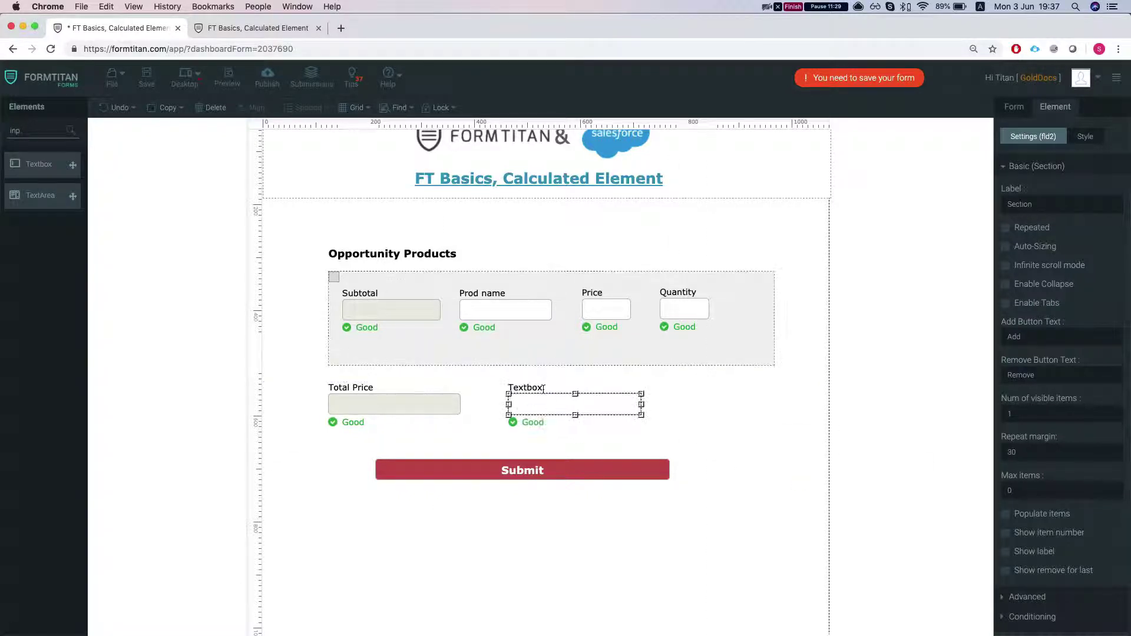
double_click(542, 388)
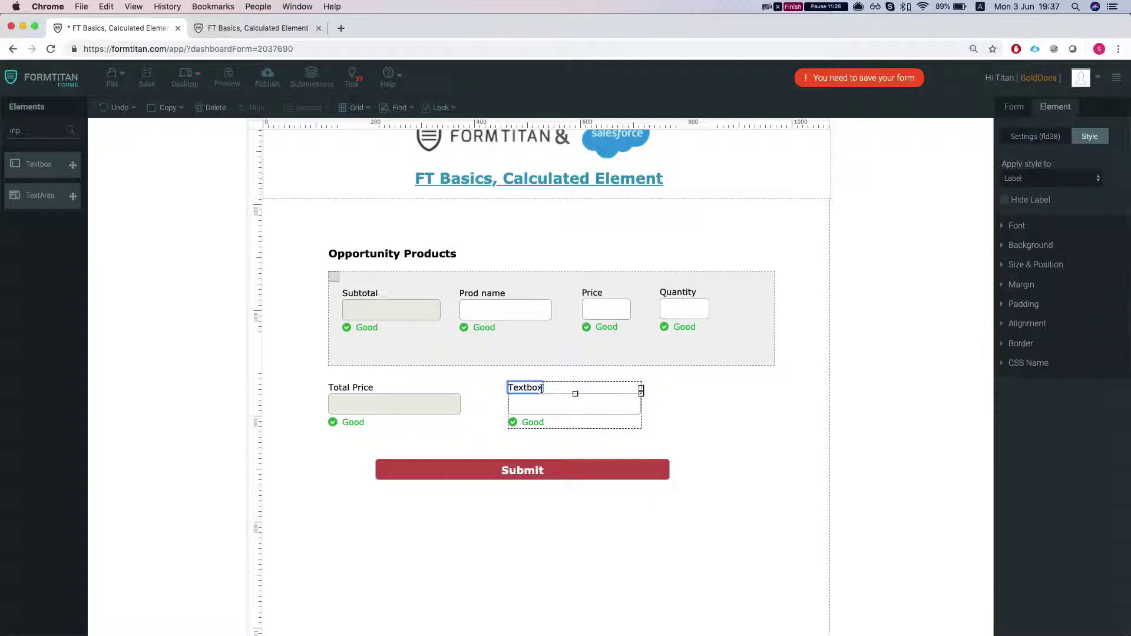
text(1)
- Duplicate Textbox 1 to its right as Textbox 2 and move the Submit button lower
click(609, 404)
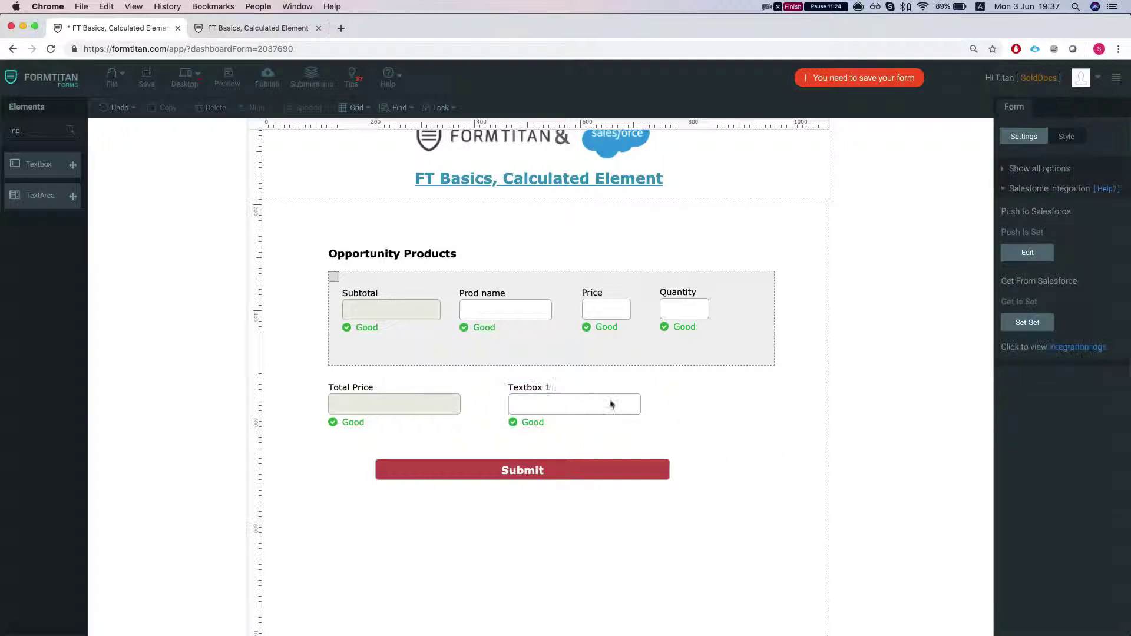
key(ctrl+c)
key(ctrl+v)
drag(576, 407, 696, 396)
click(698, 388)
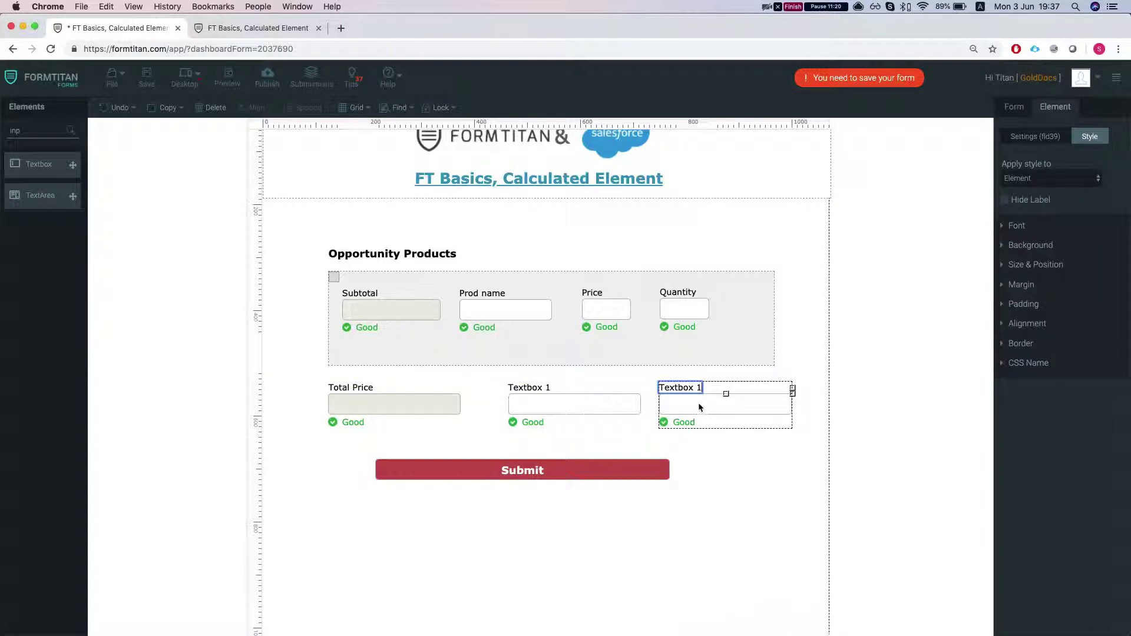
key(BackSpace)
key(BackSpace)
text(21)
key(BackSpace)
click(630, 508)
drag(566, 468, 561, 566)
click(523, 486)
- Copy the Total Price field under Textbox 1 and relabel the copy 'String Mode'
click(405, 404)
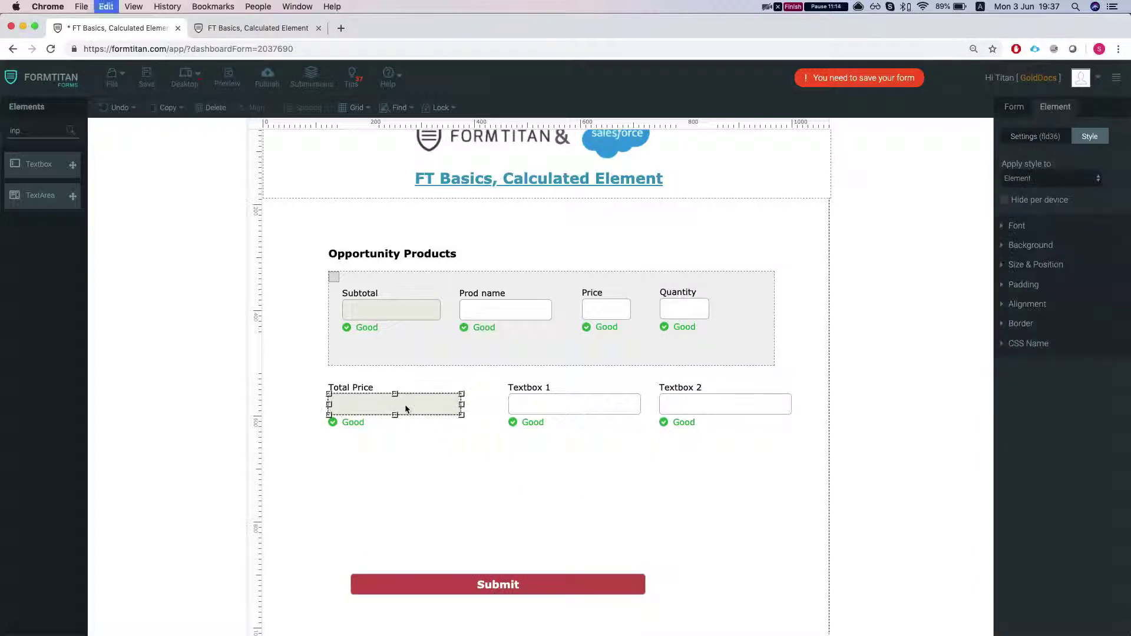
drag(418, 404, 583, 457)
double_click(522, 446)
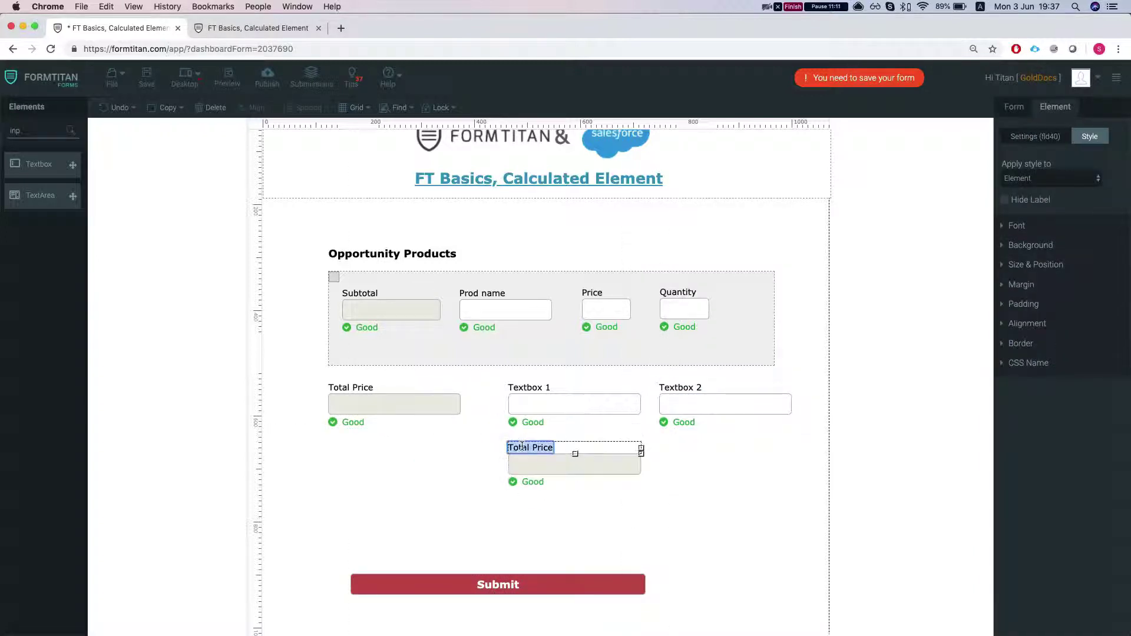
text(St)
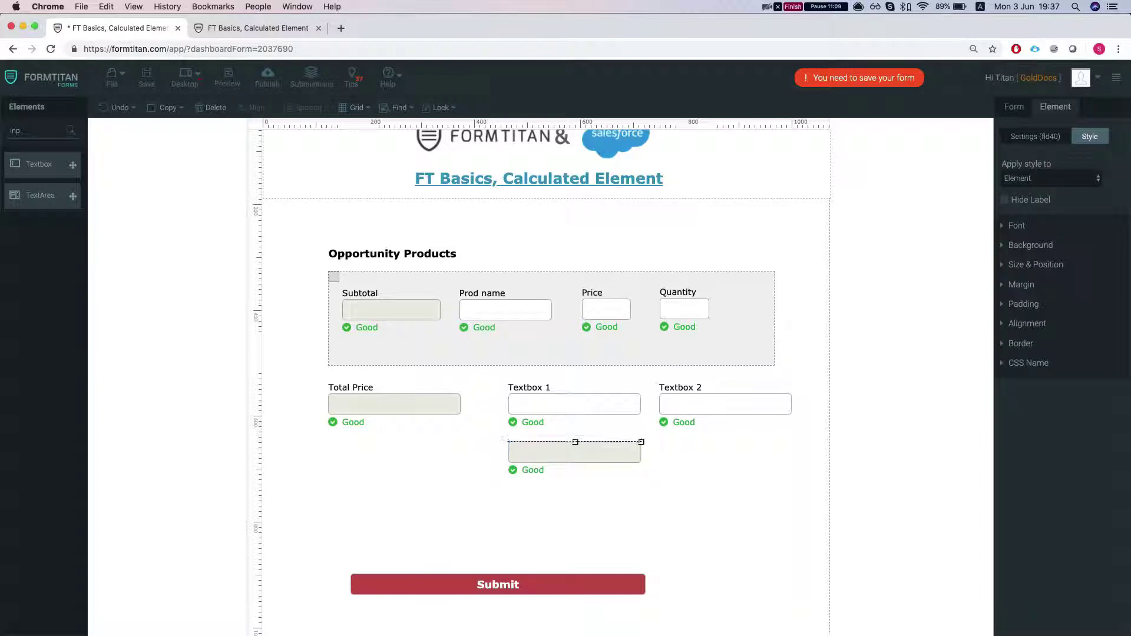
text(ring Mode)
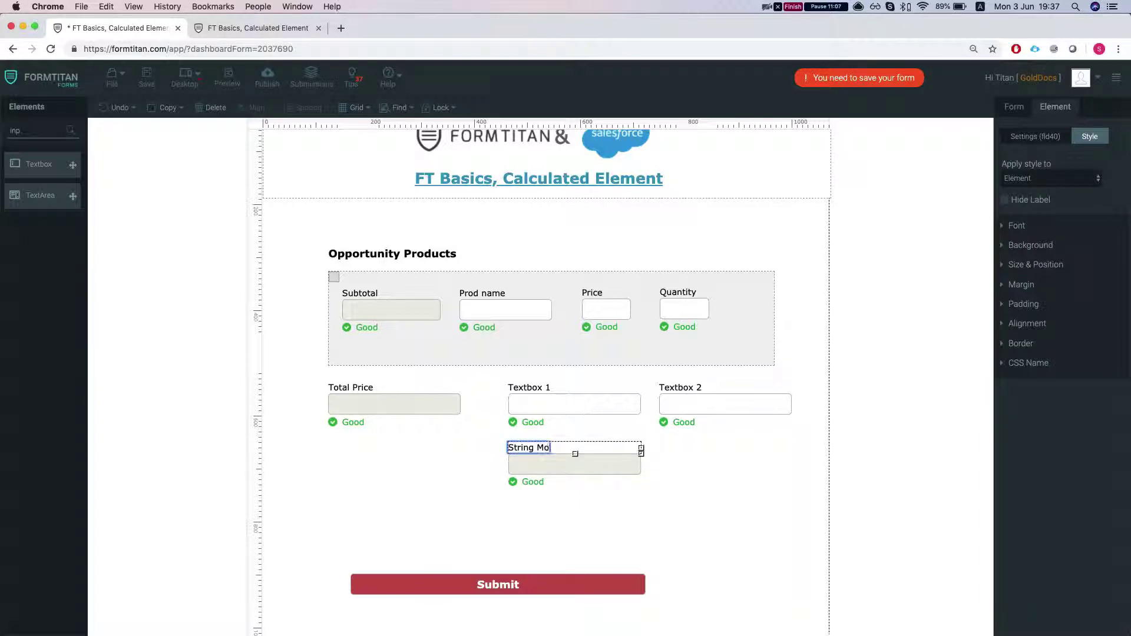
click(517, 474)
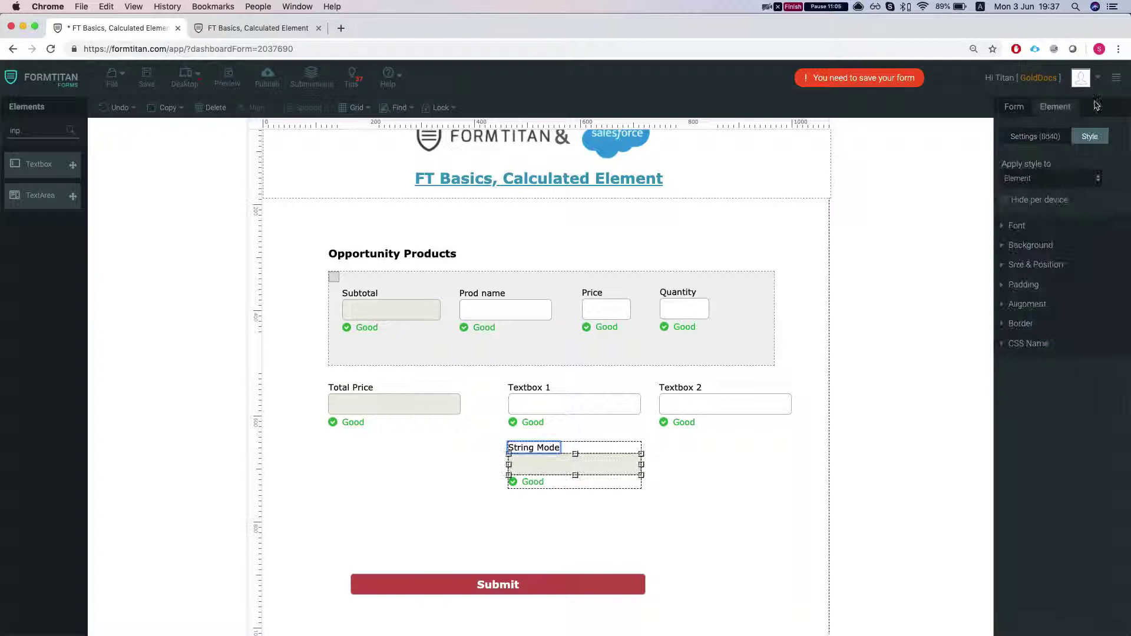
- Open the String Mode field's calculation, turn String mode On, and delete the Subtotal token
click(1054, 140)
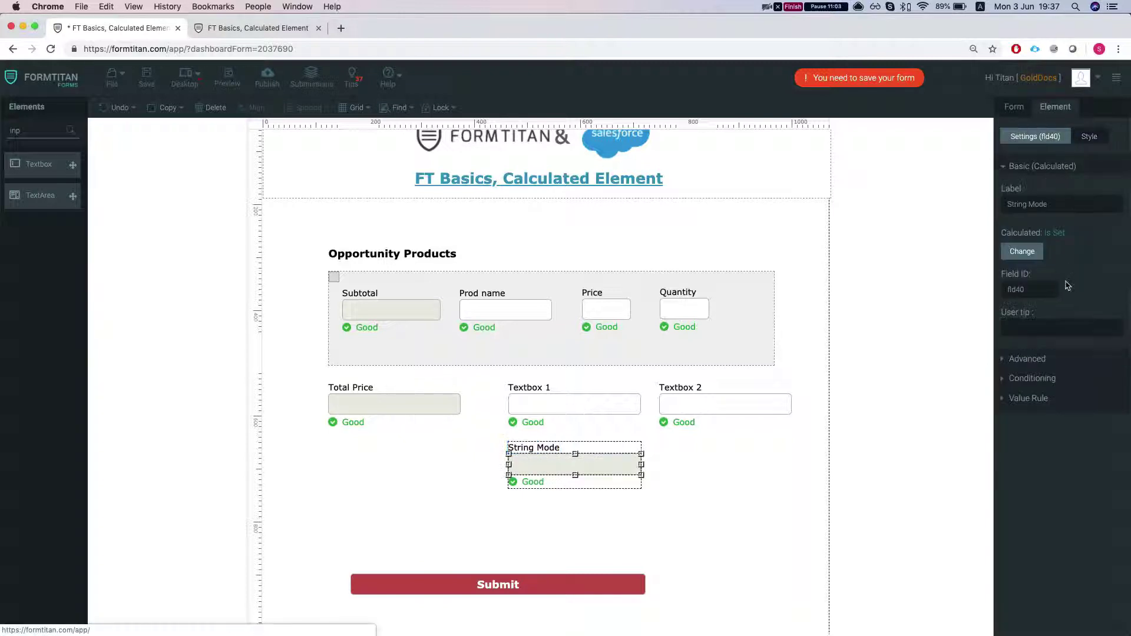
click(1023, 253)
click(313, 115)
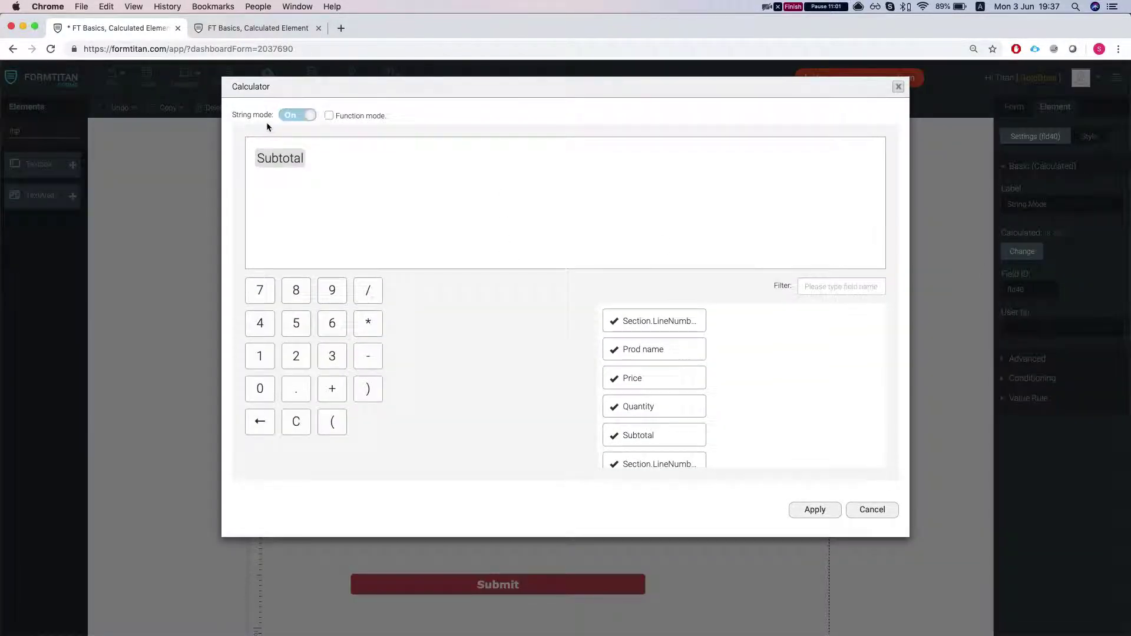
click(298, 159)
click(321, 157)
key(BackSpace)
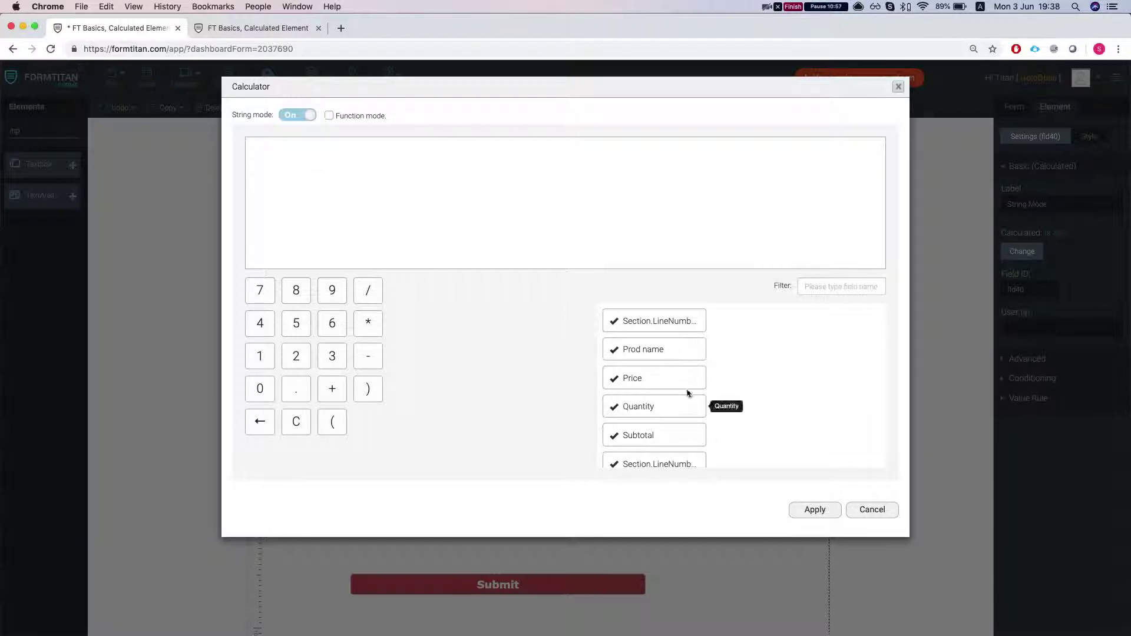
- Put Textbox 1 and Textbox 2 into the formula, apply it, and save the form
scroll(690, 384, down, 5)
drag(665, 418, 485, 249)
drag(635, 436, 505, 213)
click(799, 516)
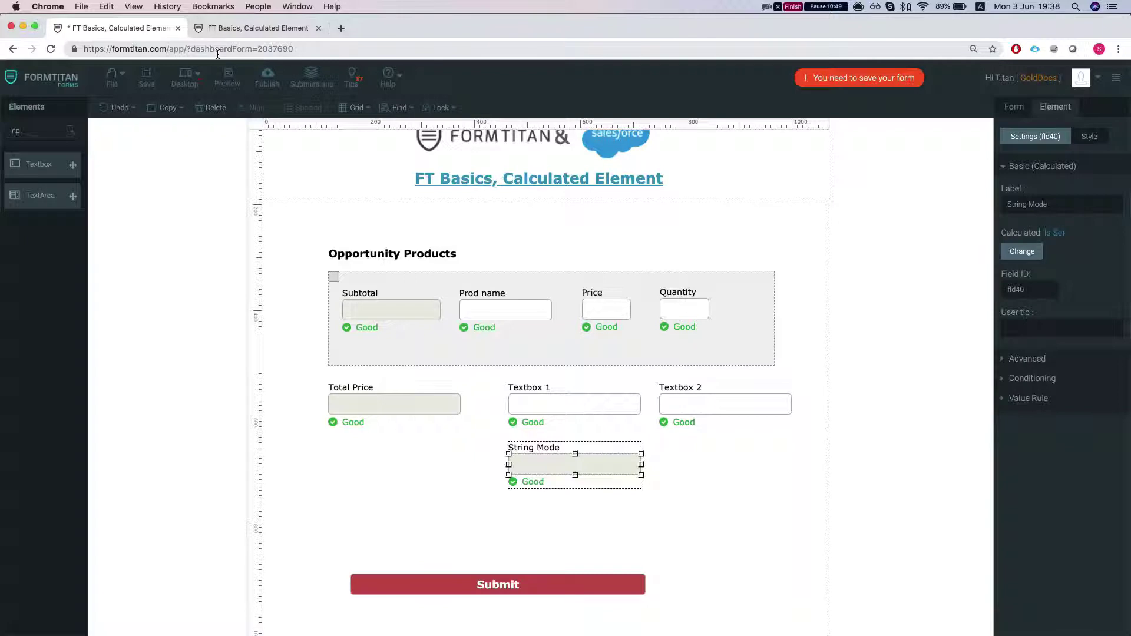
key(super+s)
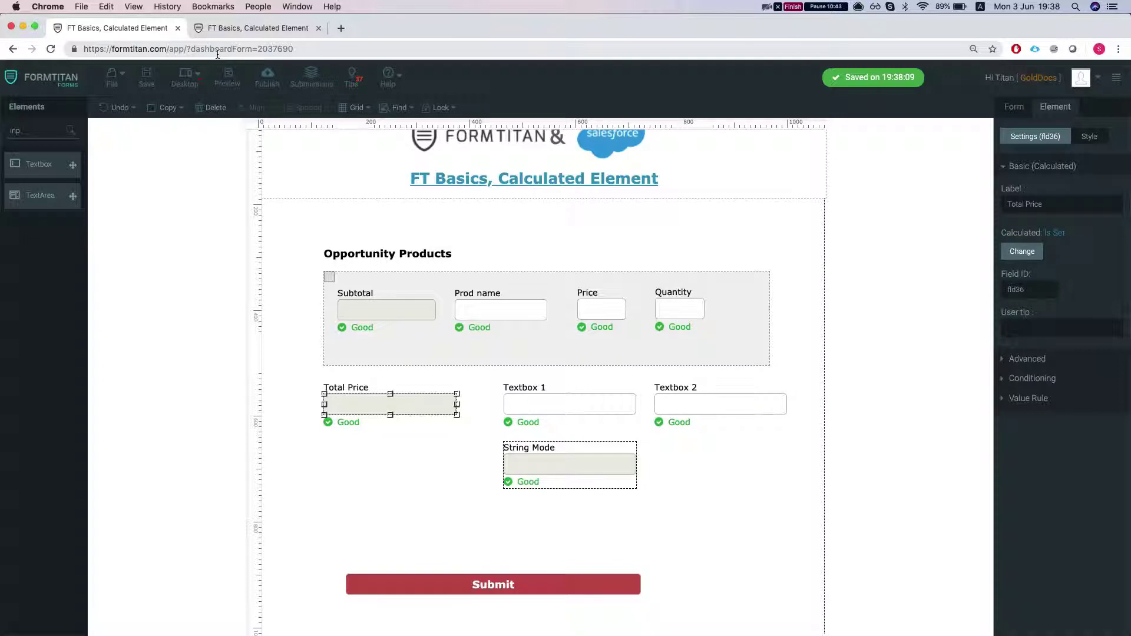
- Reload the live form and enter 'form titan' in Textbox 1
click(256, 32)
key(super+r)
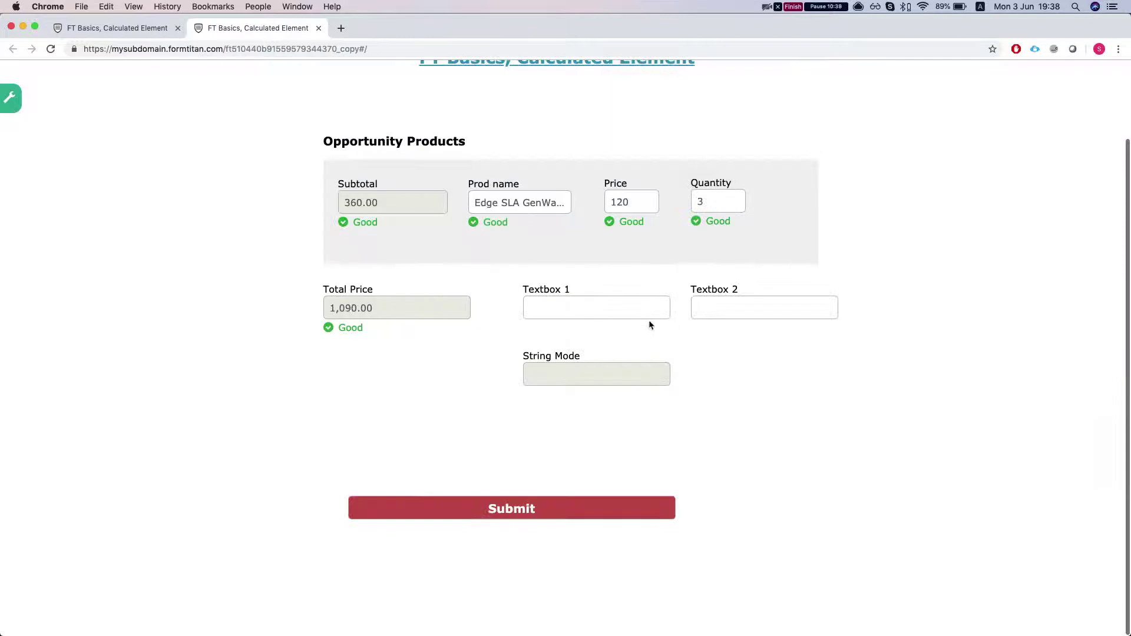
click(607, 303)
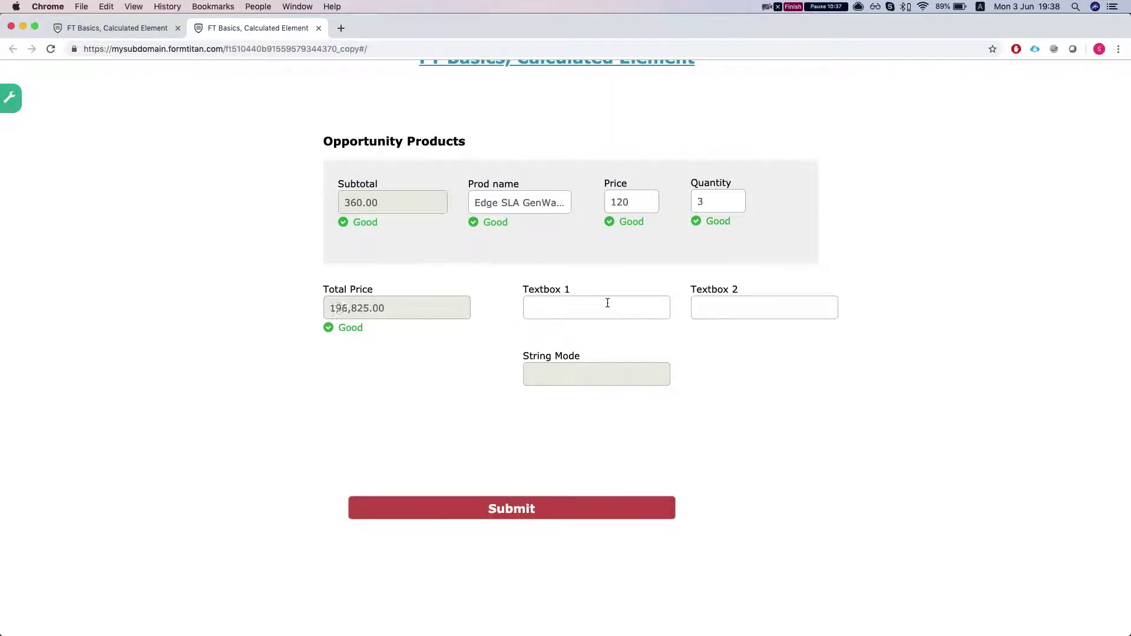
text(form titan)
key(Tab)
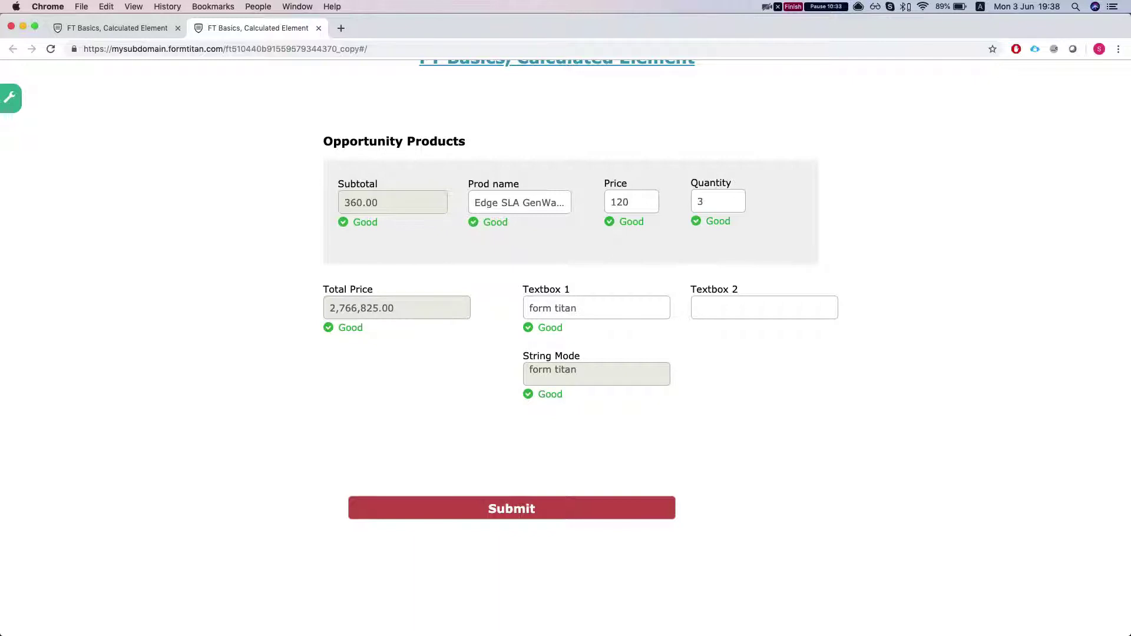
- Enter 'is great' in Textbox 2 and check that String Mode reads 'form titan is great'
text(is great)
click(702, 373)
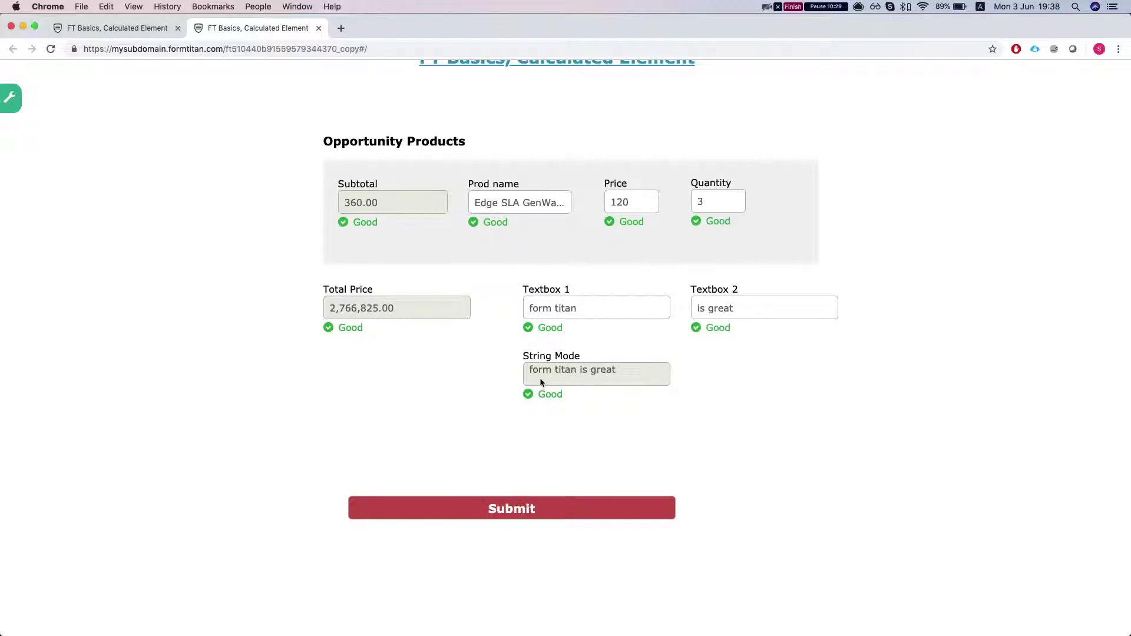
drag(525, 369, 631, 372)
click(624, 377)
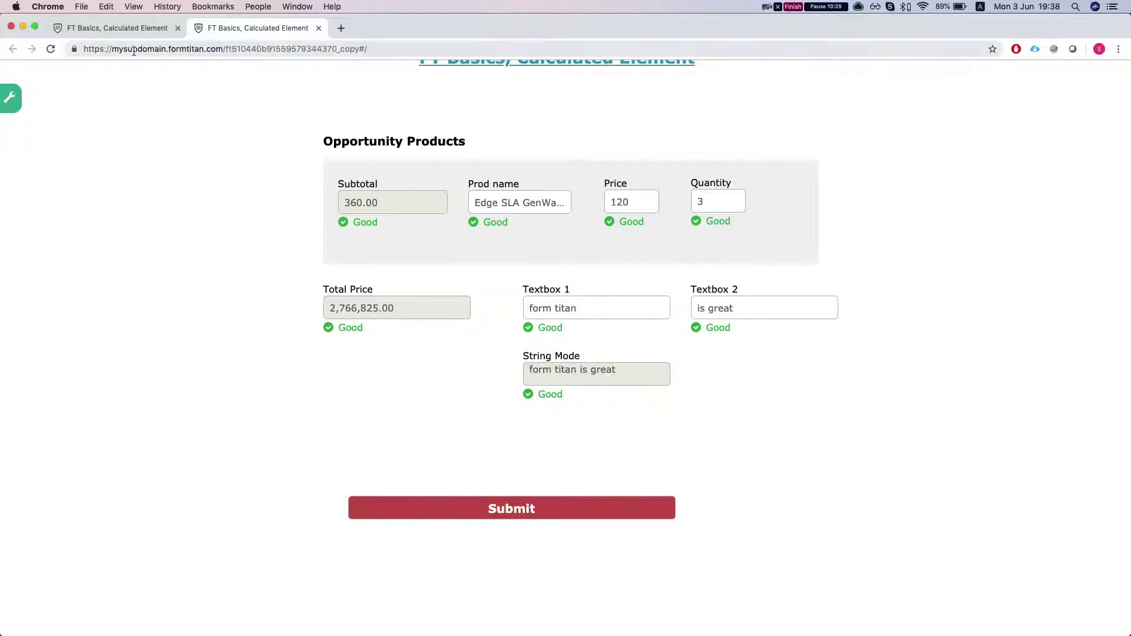
- Back in the editor, select the String Mode field
click(121, 28)
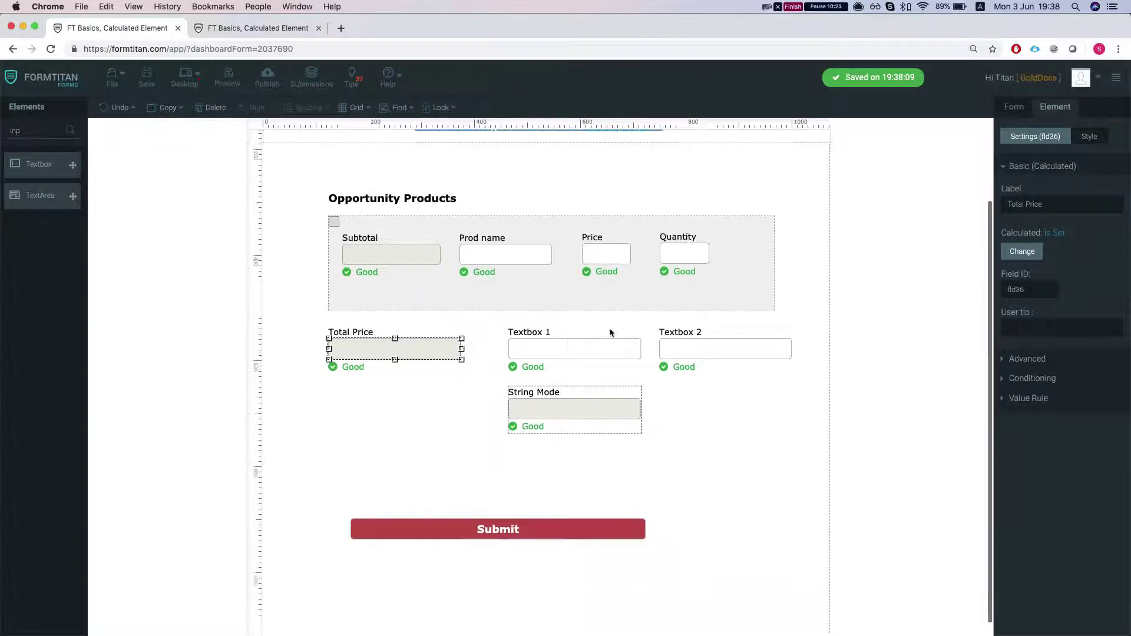
click(757, 470)
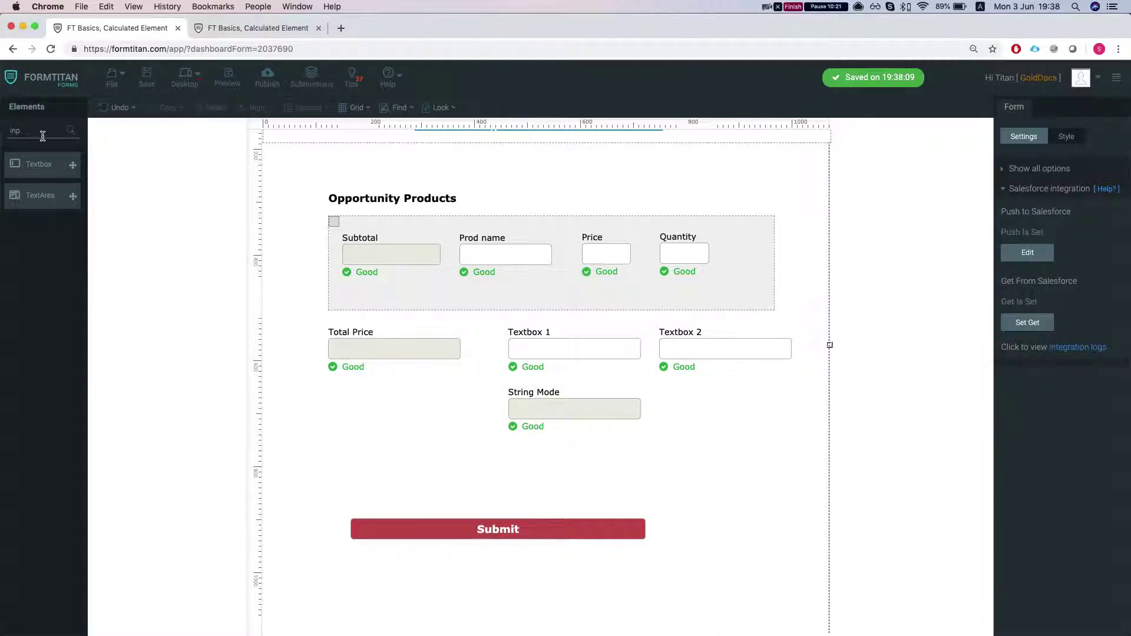
click(554, 409)
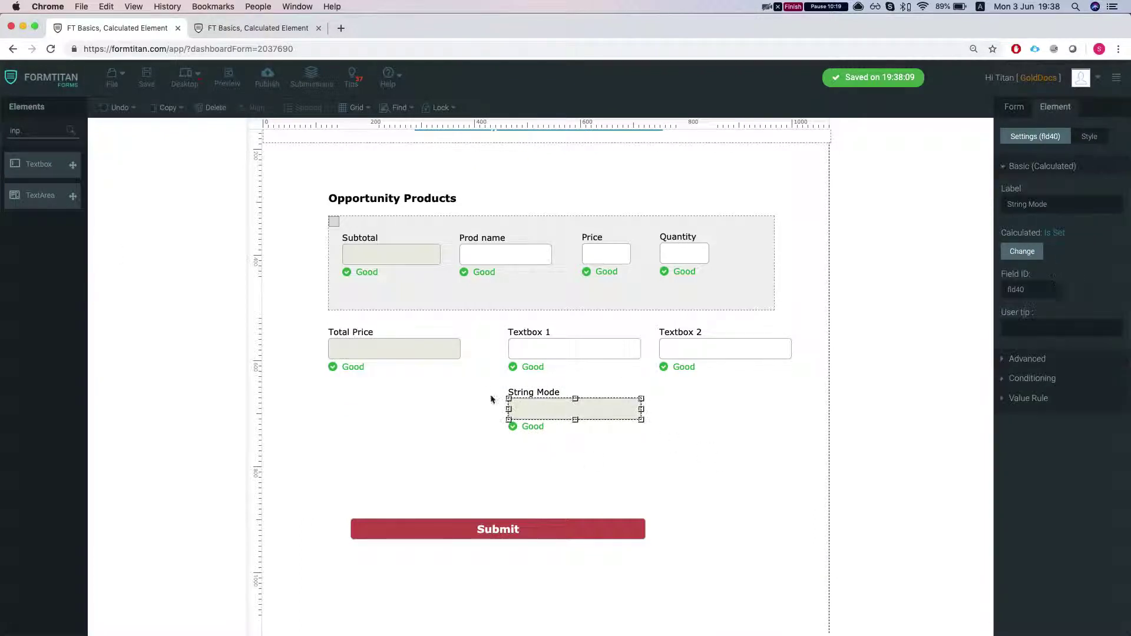
- Search elements for 'calc', drop a Calculated field onto the form, and enable String and Function modes
double_click(28, 128)
key(BackSpace)
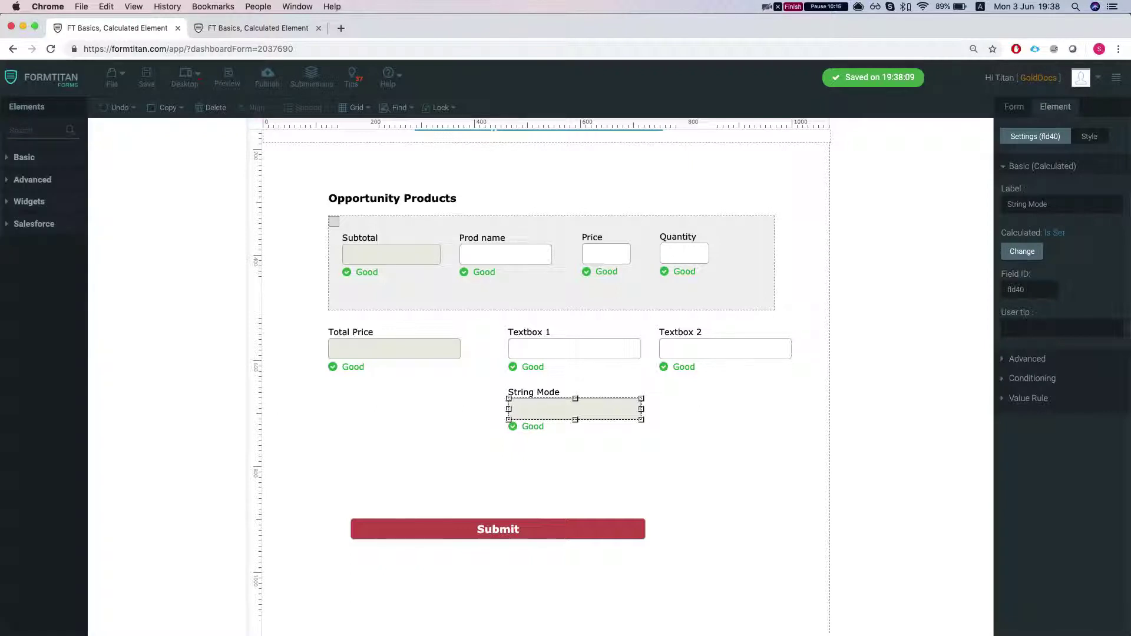
text(calc)
drag(40, 164, 367, 395)
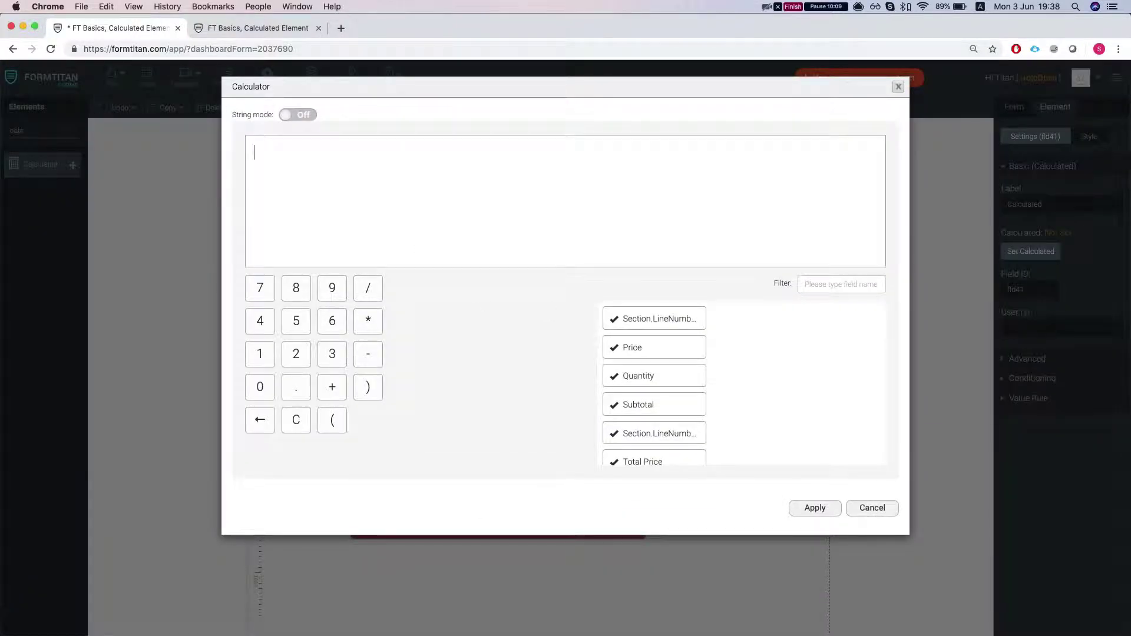
click(299, 115)
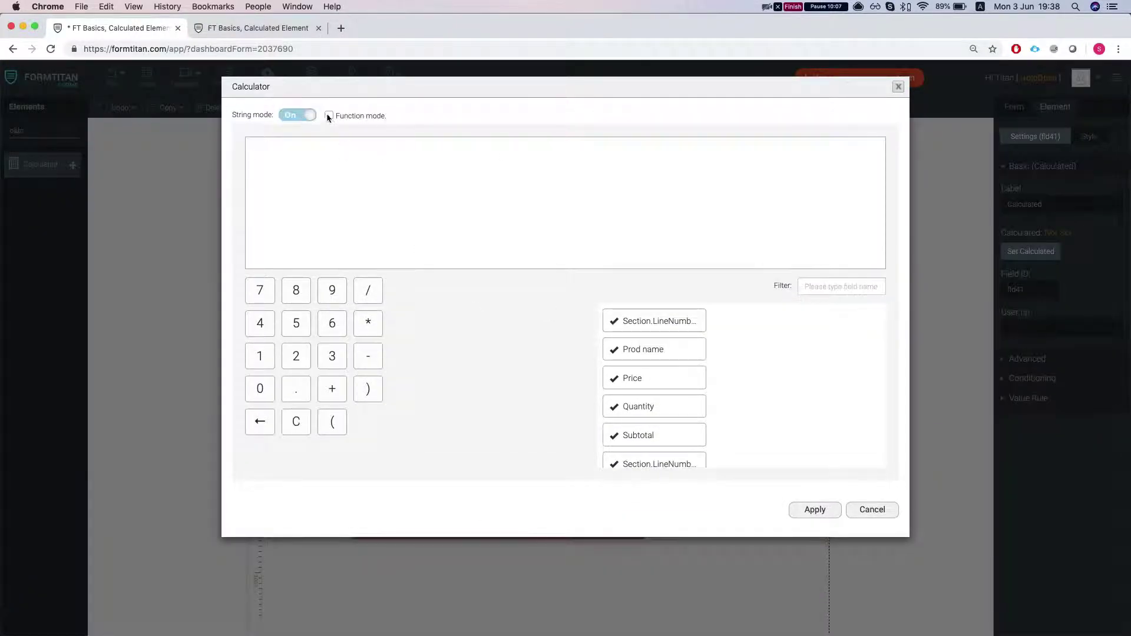
click(328, 116)
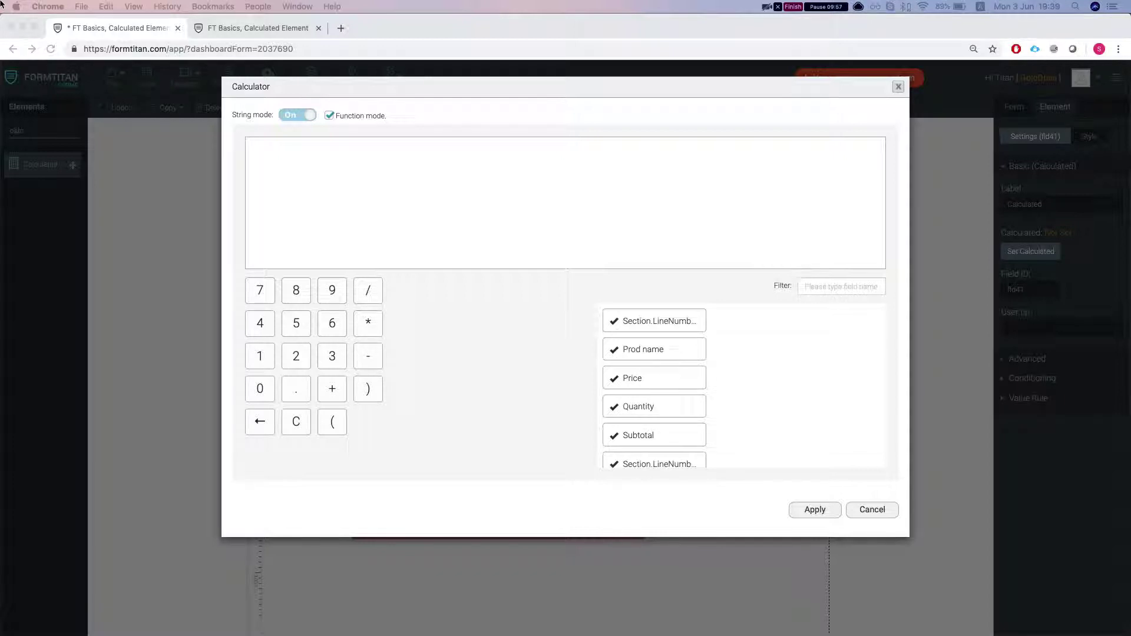
- Paste the function template and set myVar to Textbox 2's value
click(726, 19)
text((function f(){     var myVar =       })();)
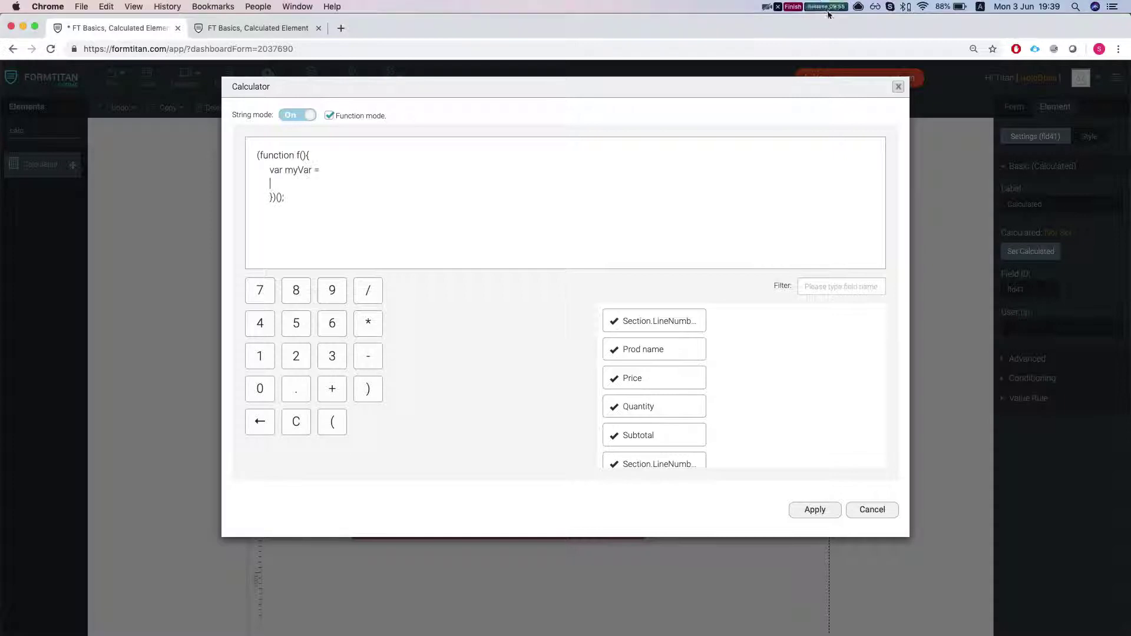
click(339, 173)
scroll(639, 360, down, 5)
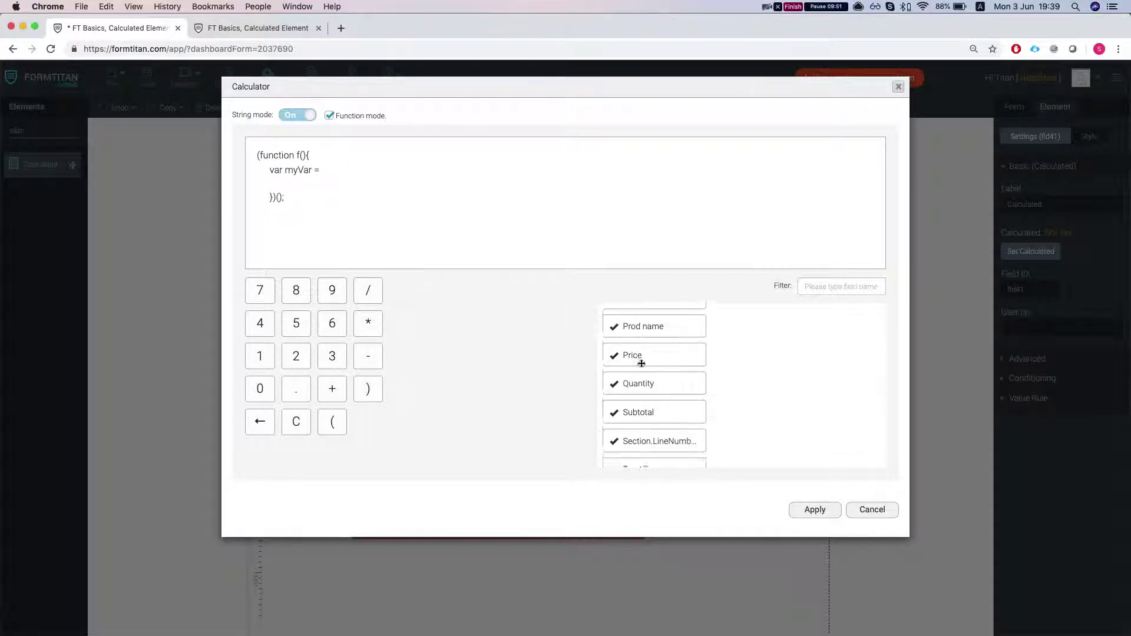
drag(650, 420, 410, 173)
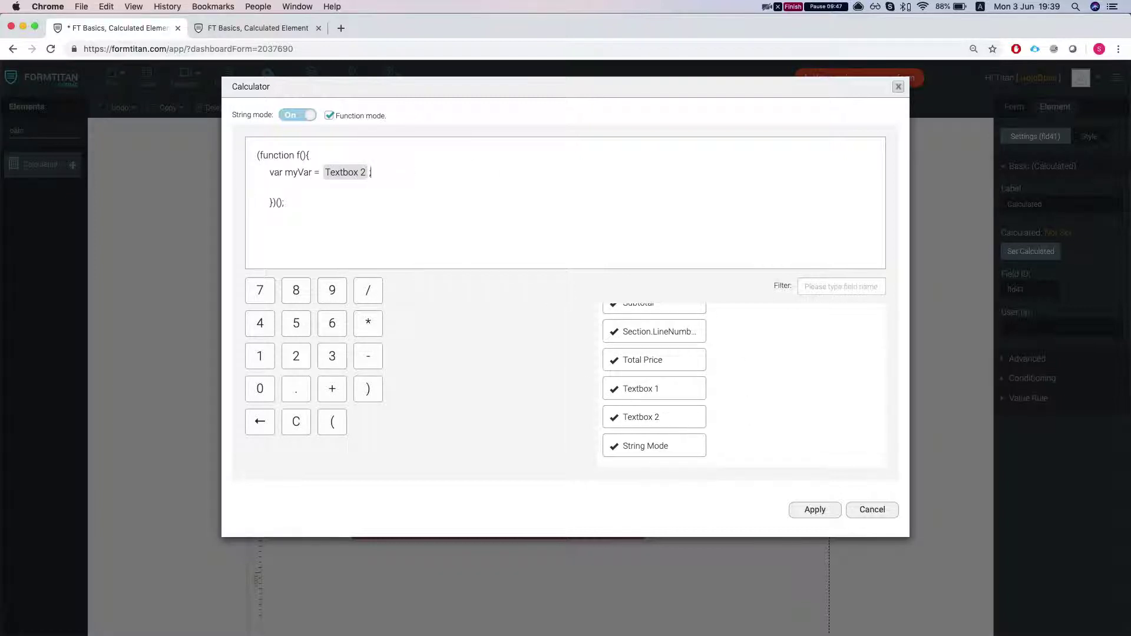
- Add the toLowerCase, substring(0,2) and return lines to the function
key(Return)
text(myVar = myVar.toLowerCase(); myVar = myVar.substring(0,2); return myVar;)
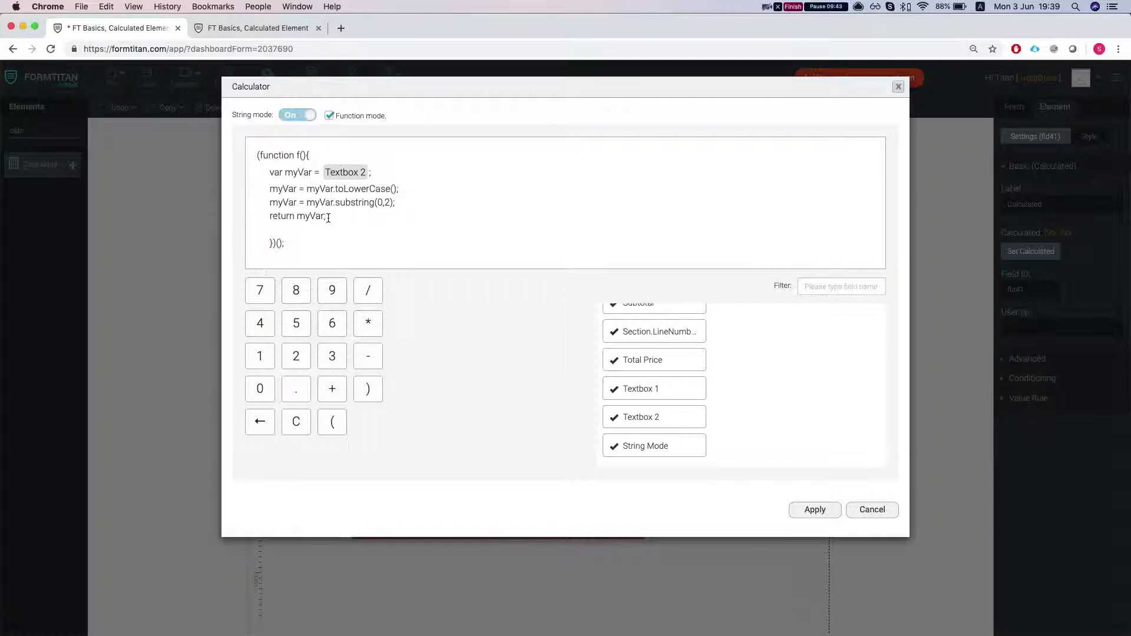
double_click(347, 188)
click(315, 188)
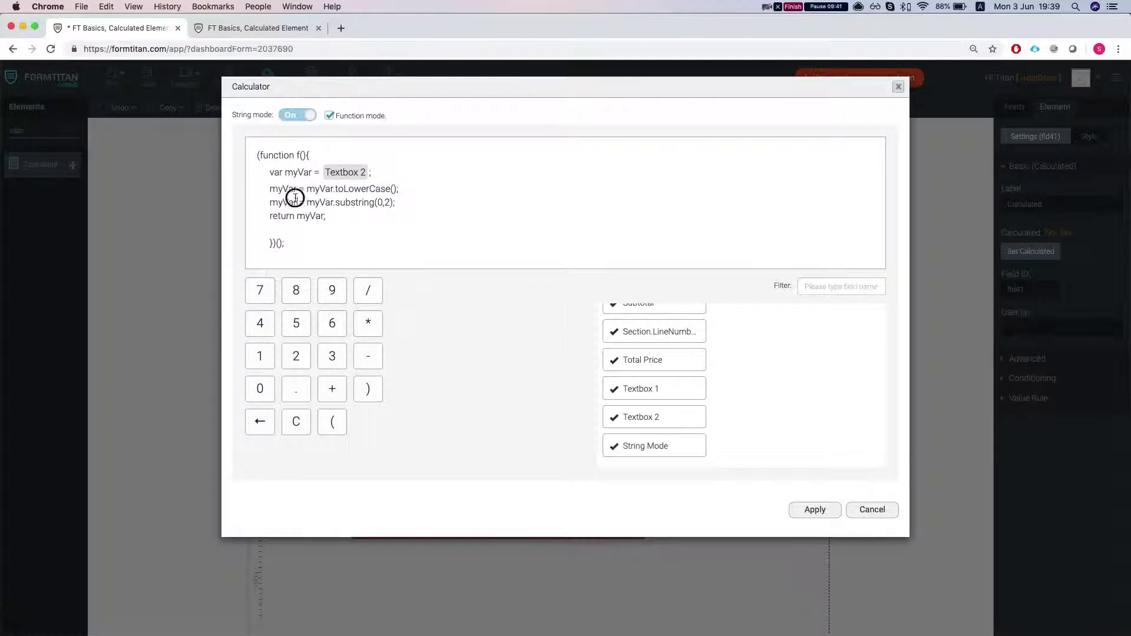
double_click(361, 188)
click(312, 203)
double_click(321, 204)
double_click(350, 203)
double_click(381, 204)
click(308, 215)
- Tidy the blank lines, end the return statement with a semicolon, and apply the function
key(BackSpace)
key(Return)
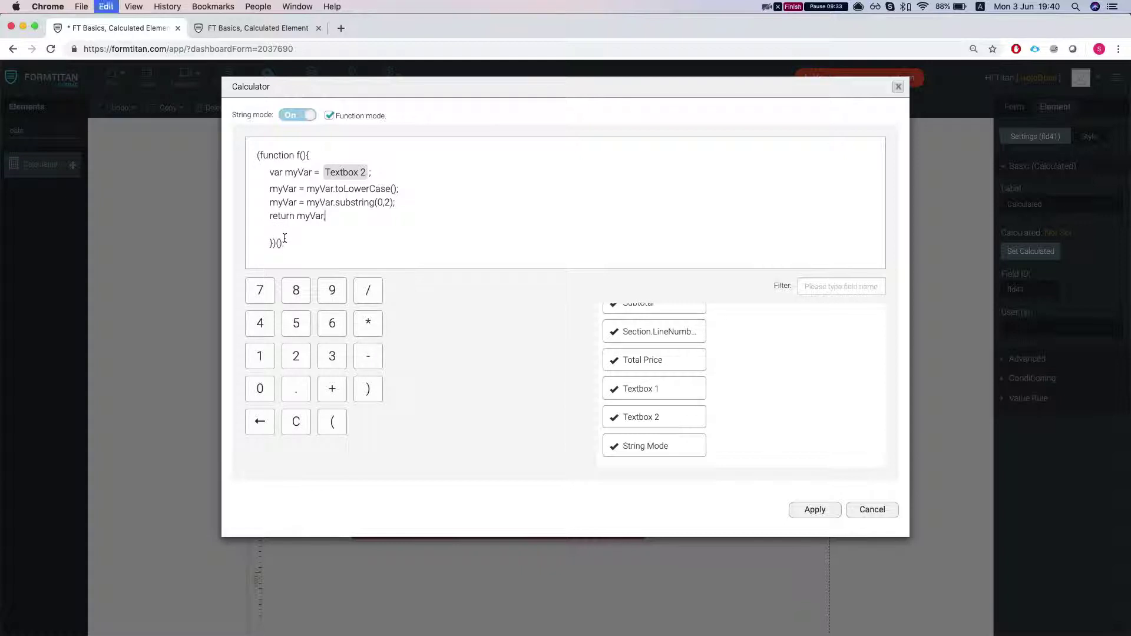
click(325, 218)
text(;)
click(297, 235)
click(816, 511)
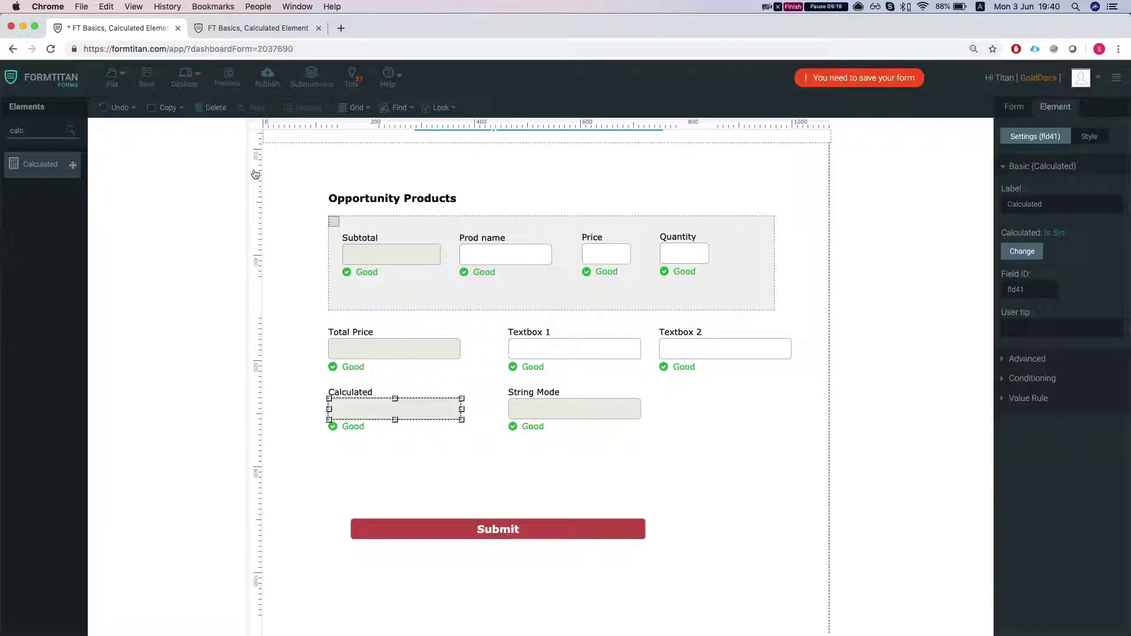
- Save the form and reload the live form preview
key(super+s)
click(237, 33)
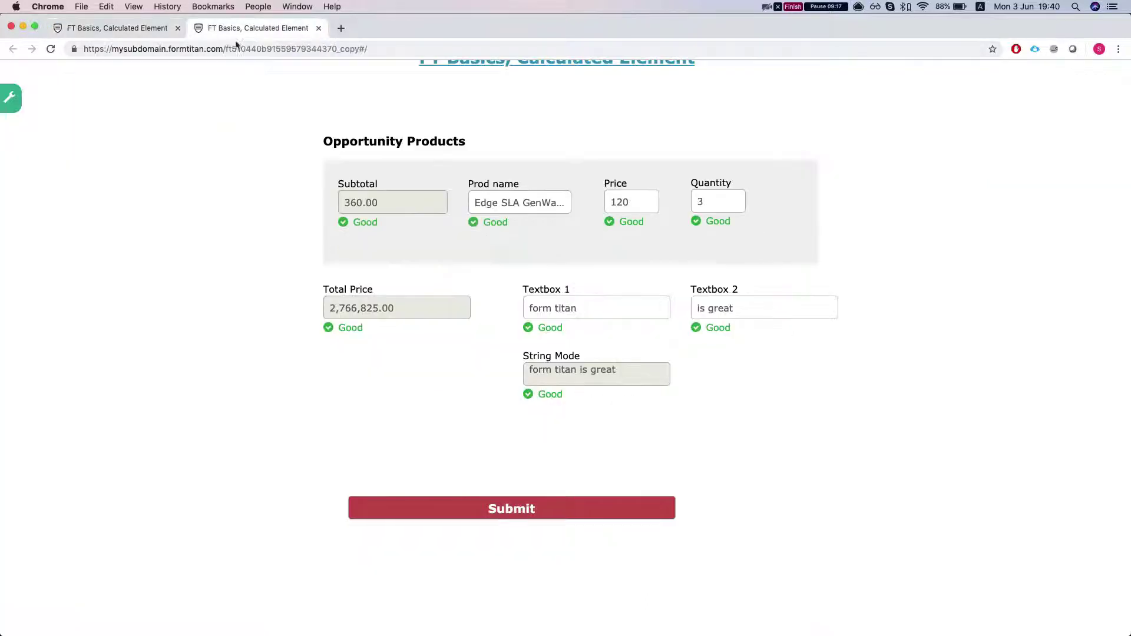
key(super+r)
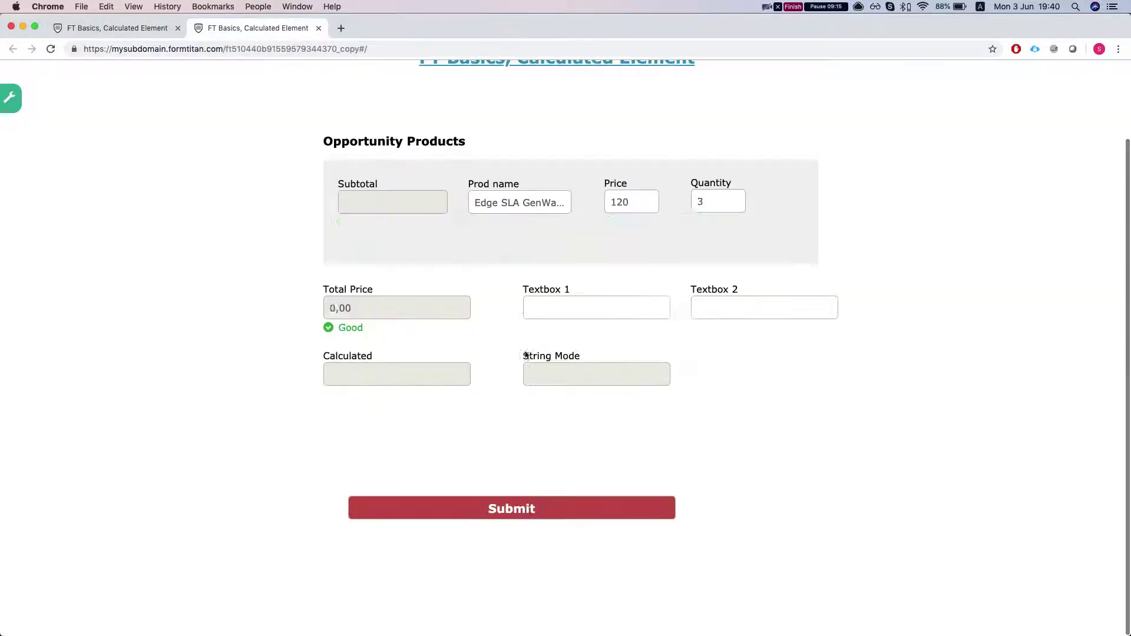
- Enter HELLO in Textbox 2, confirm Calculated shows 'he', then return to the builder
click(750, 306)
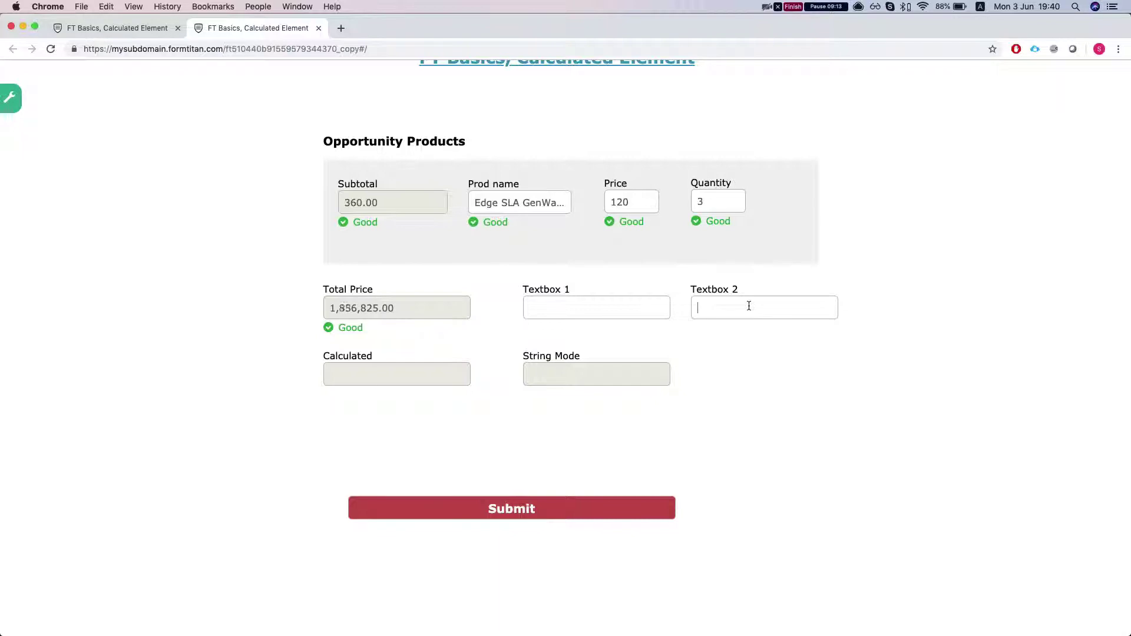
text(HELLO)
click(758, 379)
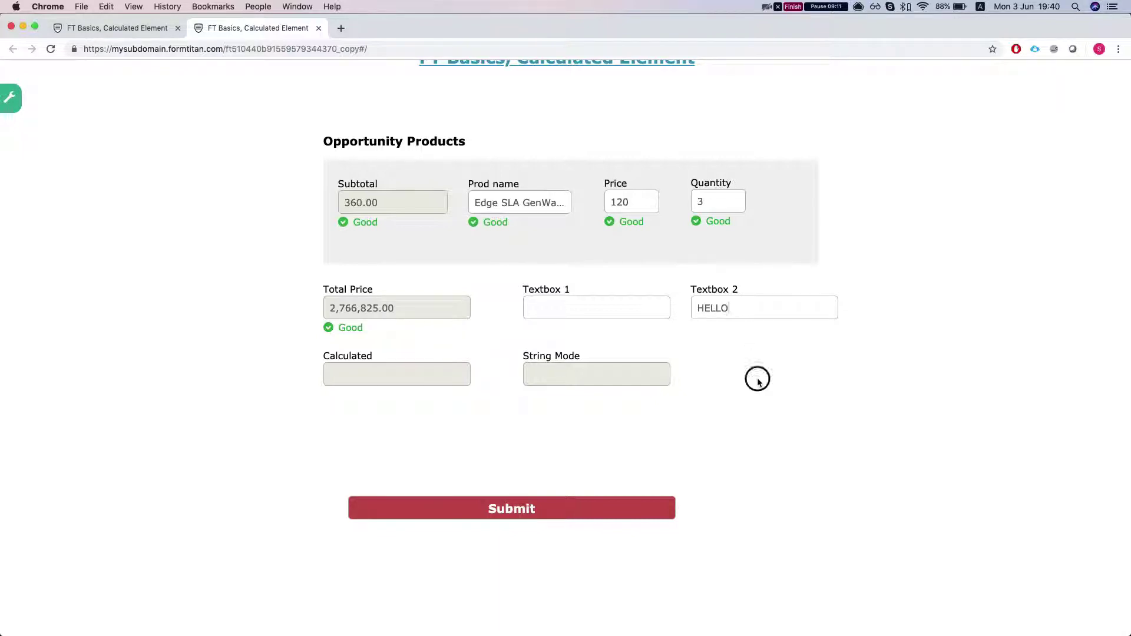
triple_click(346, 371)
click(347, 371)
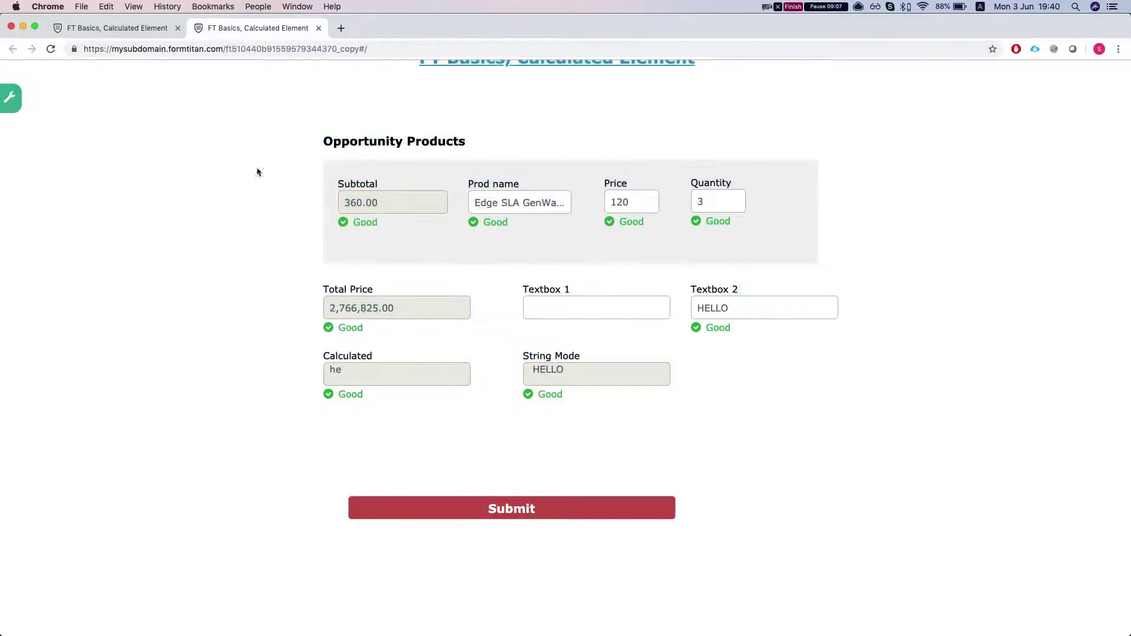
click(146, 35)
- Relabel the Calculated field as 'Calculated Function Mode'
click(354, 396)
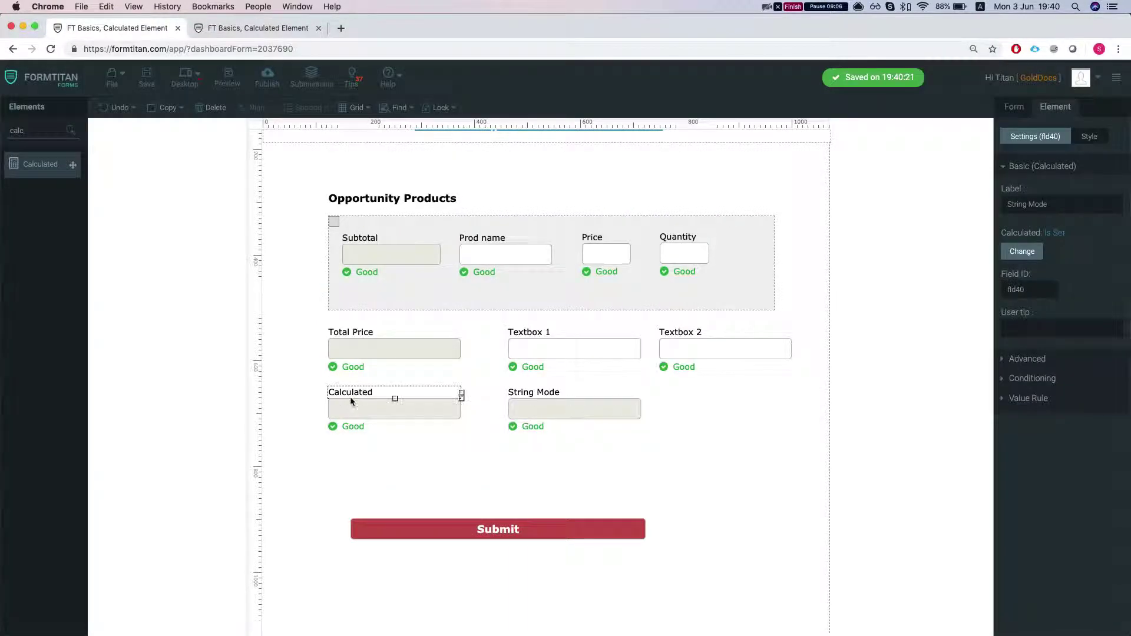
double_click(1038, 205)
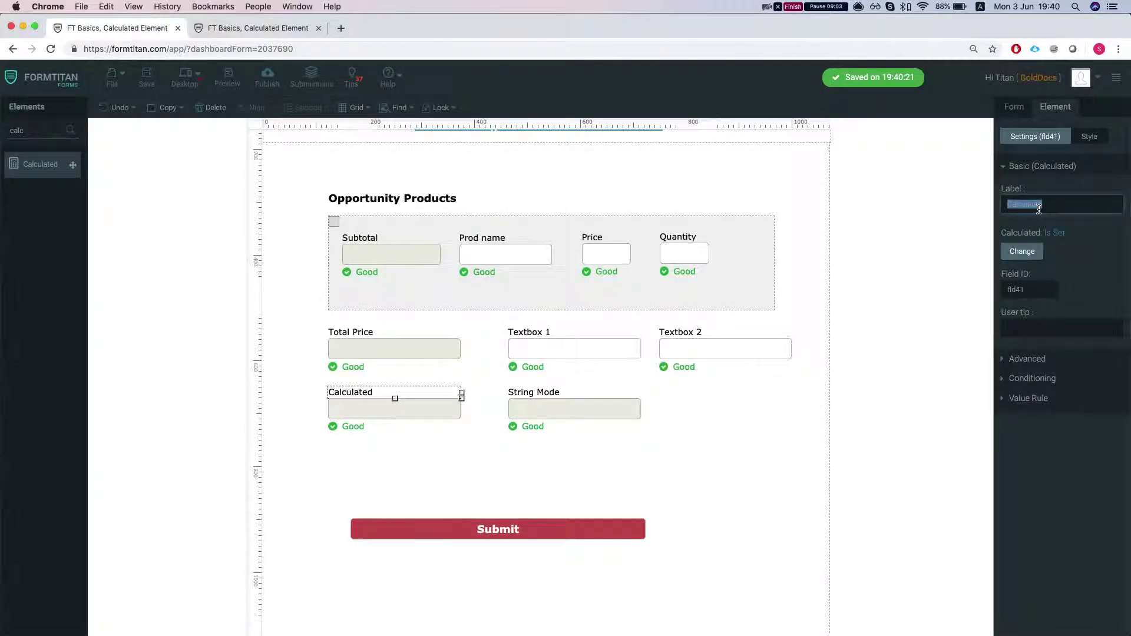
key(Right)
text(Function m)
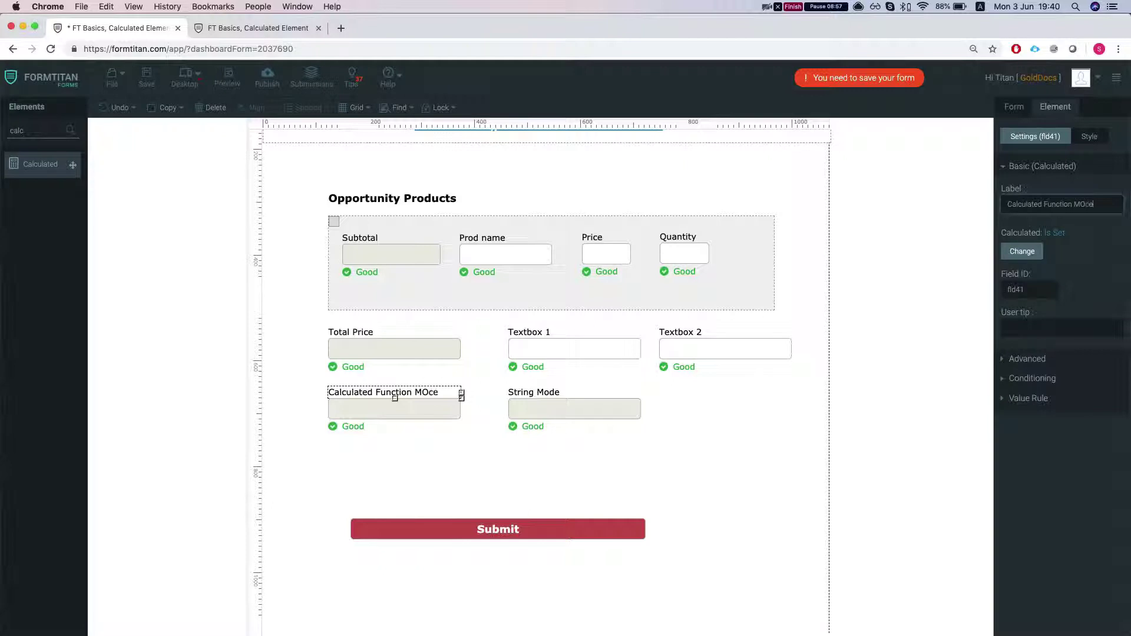
key(BackSpace)
key(BackSpace)
text(ode)
- Save the form, dismissing the browser's save-page dialog
key(super+s)
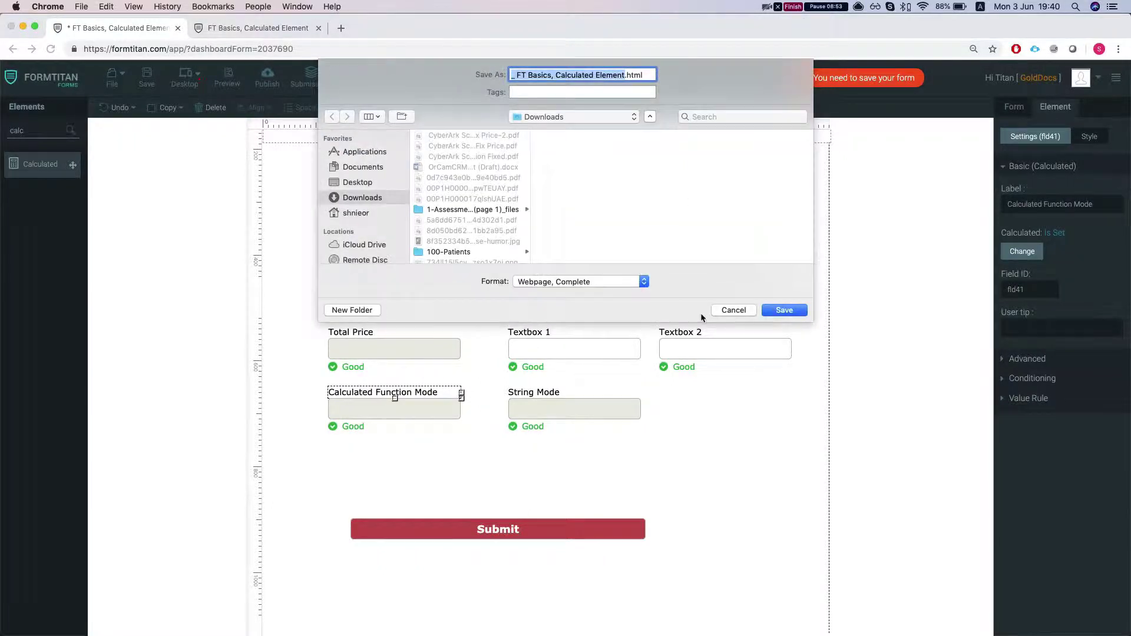
click(713, 309)
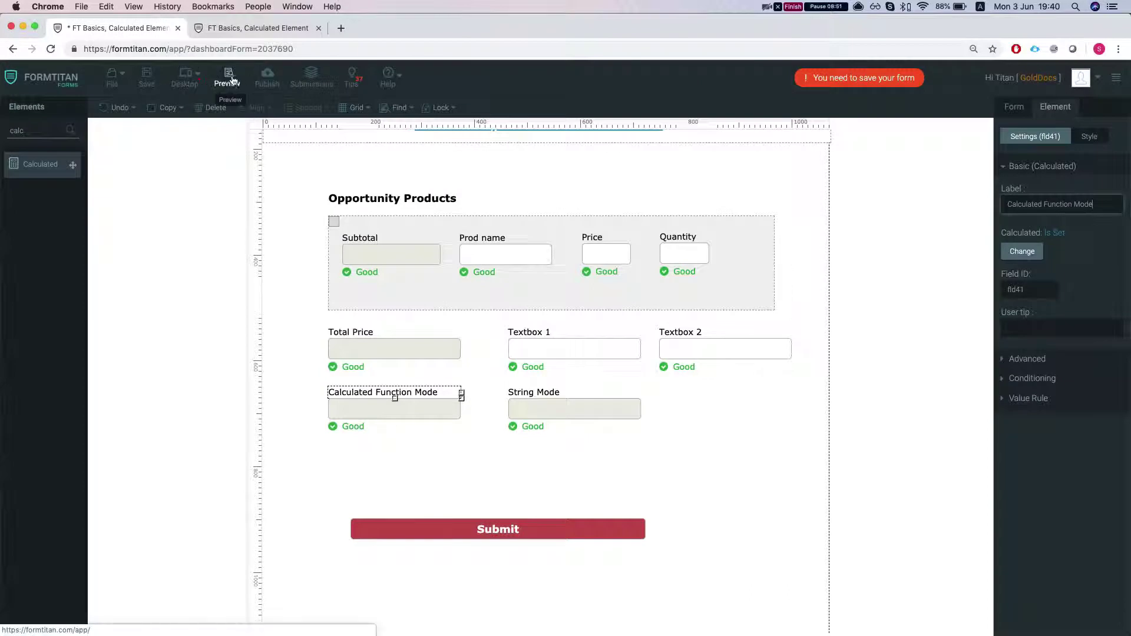
click(147, 77)
- Reload the live form, enter DONKEY in Textbox 2, confirm 'do' appears, and return to the builder
click(253, 27)
key(super+r)
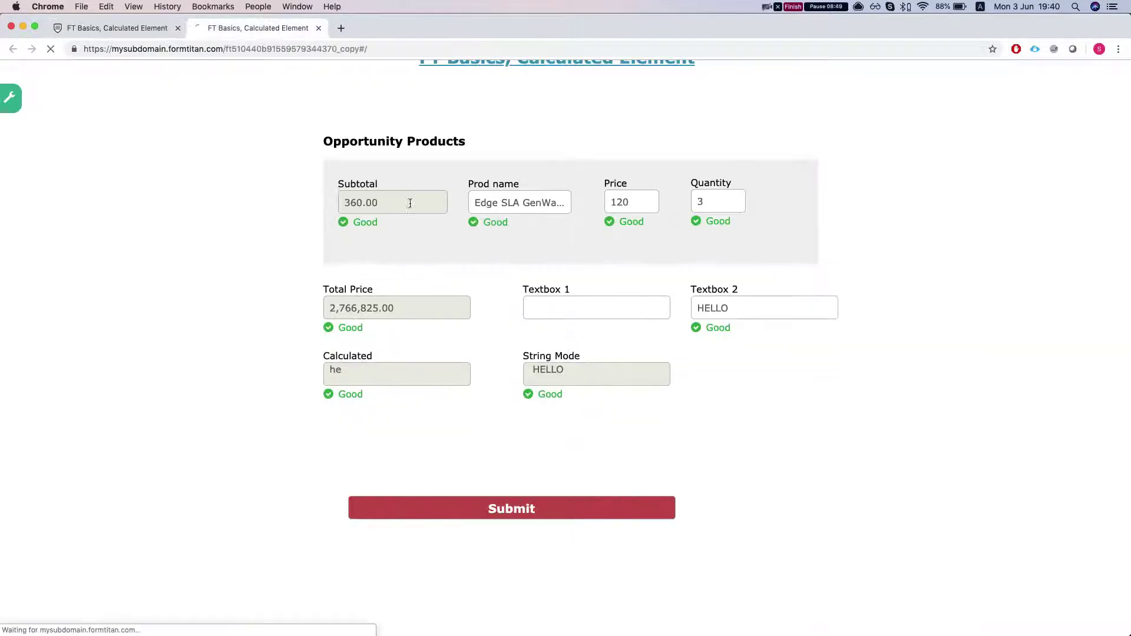
click(699, 311)
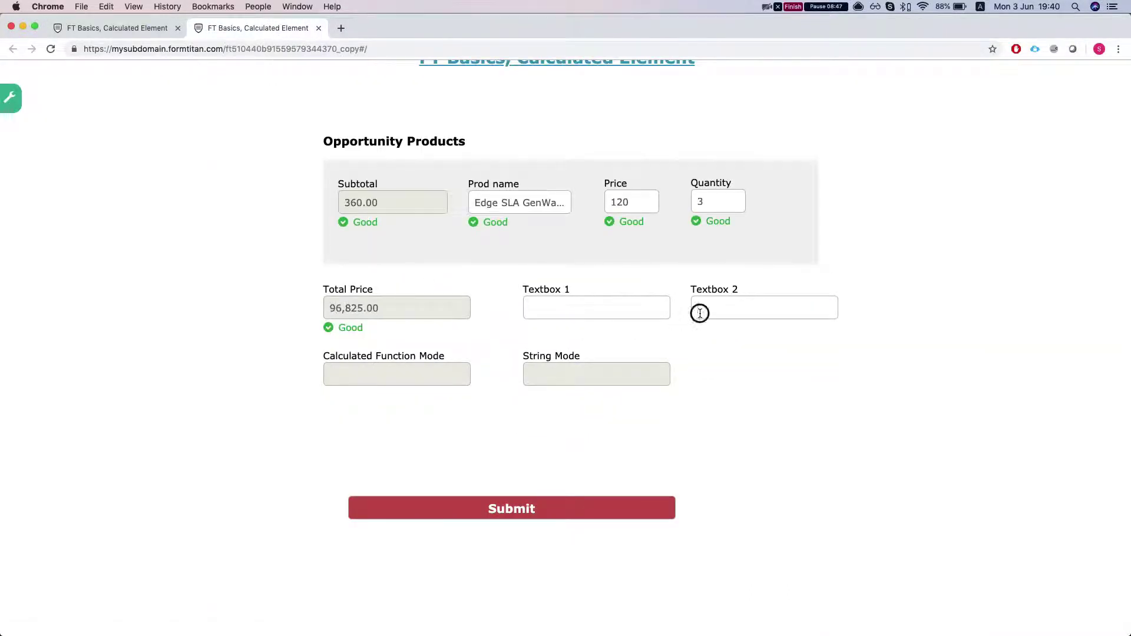
text(DONKEY)
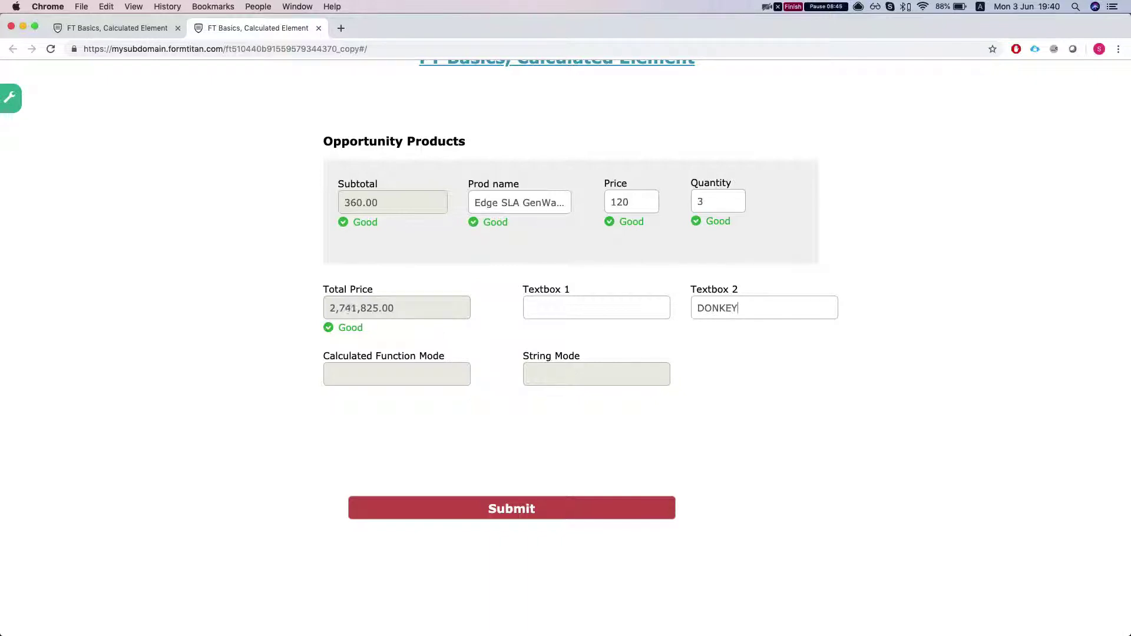
click(723, 419)
click(344, 366)
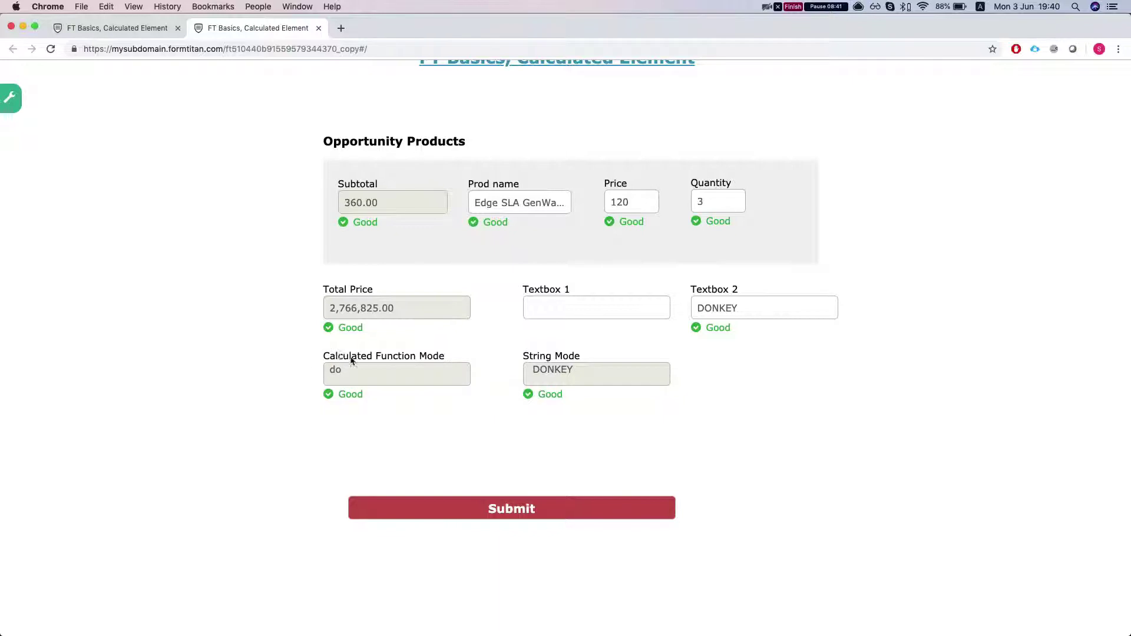
click(112, 26)
- Open the String Mode field's formula and close it unchanged
scroll(600, 448, down, 1)
scroll(598, 456, up, 2)
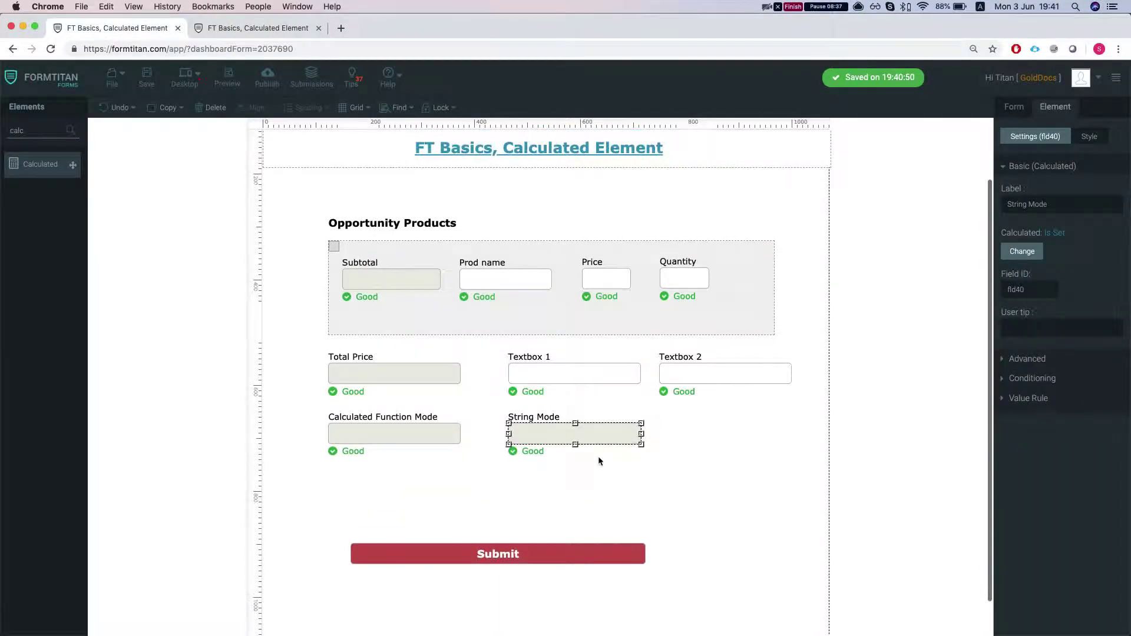
scroll(600, 457, down, 2)
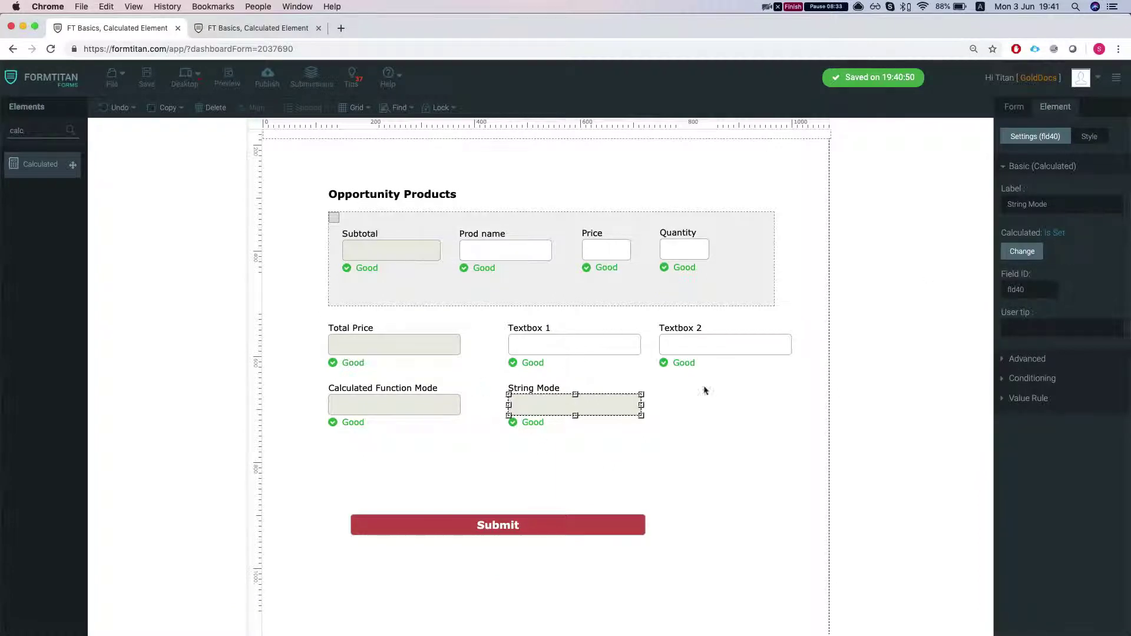
click(1023, 252)
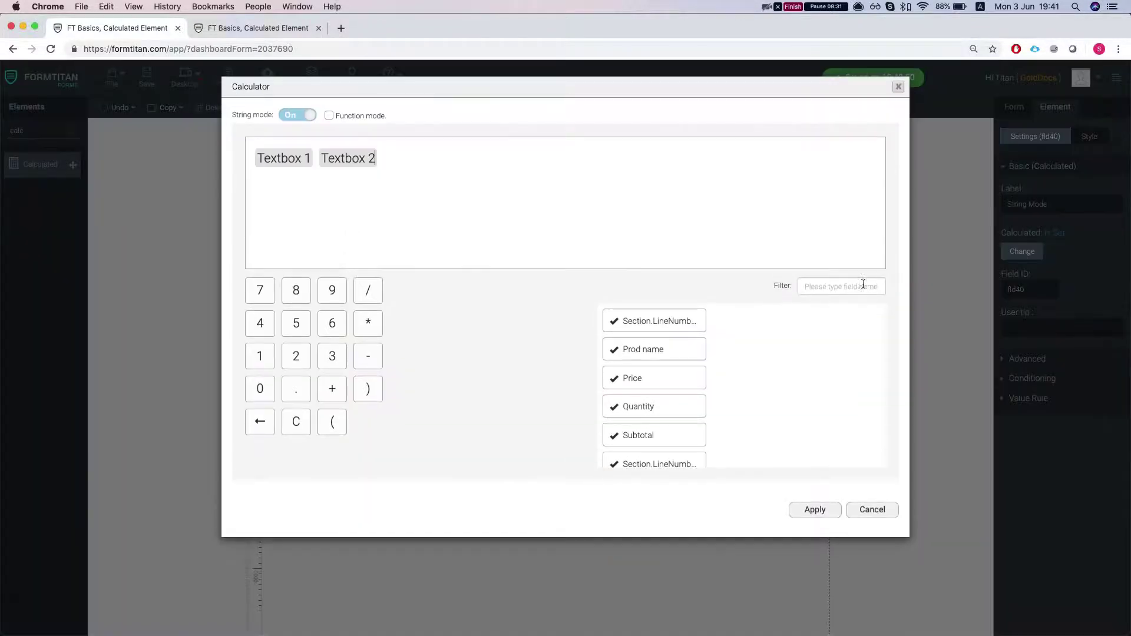
click(861, 511)
- Inspect the Calculated Function Mode field's function code, then close it unchanged
click(440, 403)
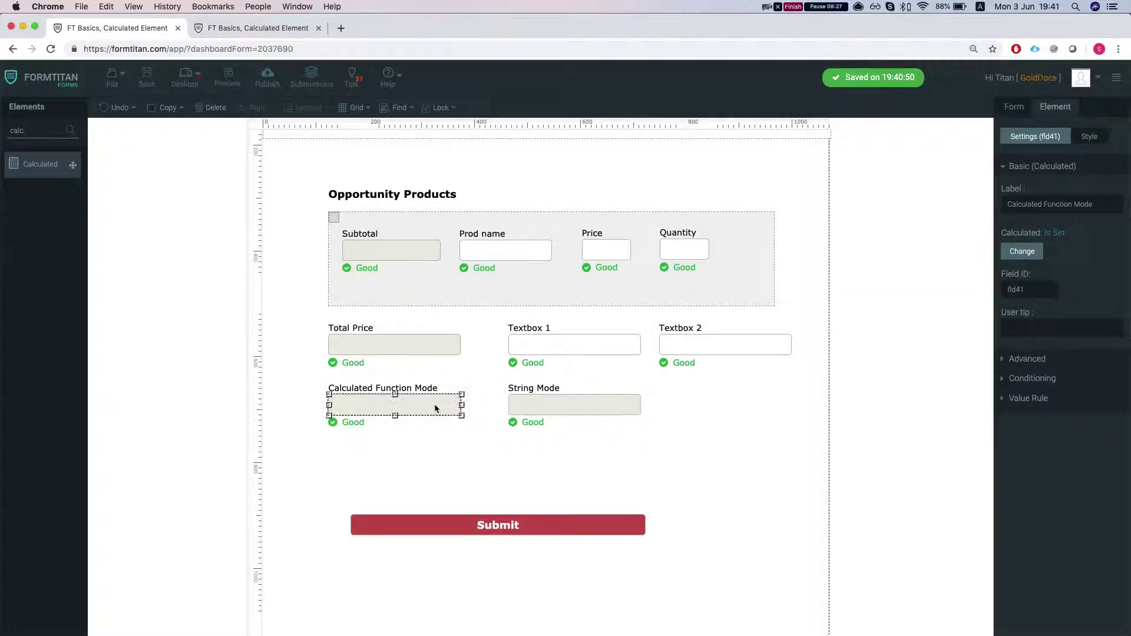
click(1022, 251)
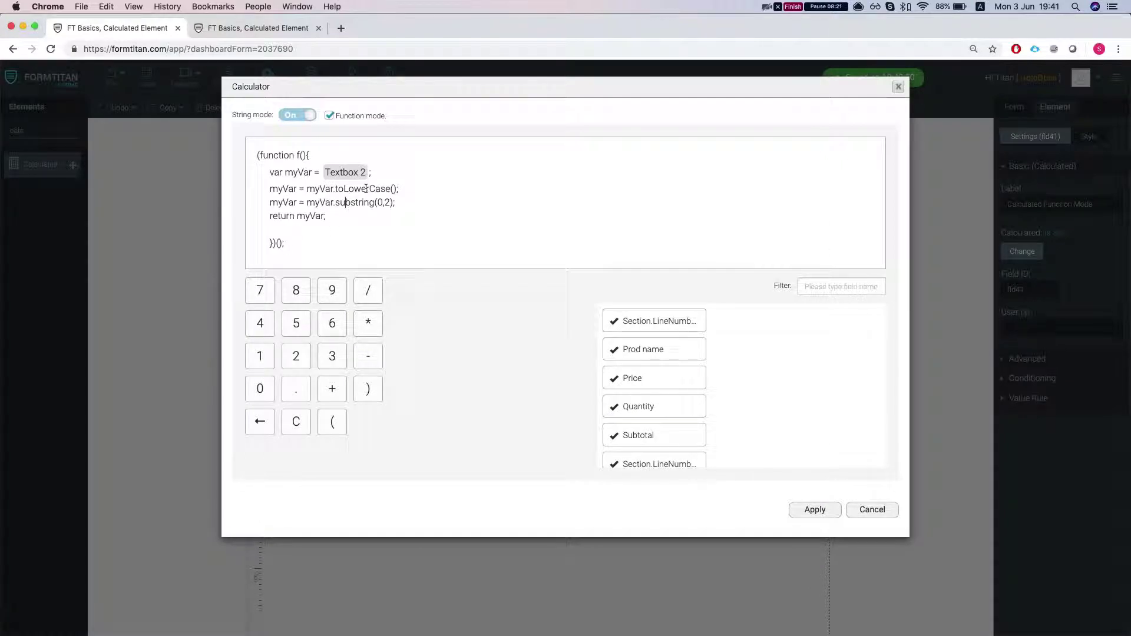
click(331, 158)
scroll(722, 393, down, 5)
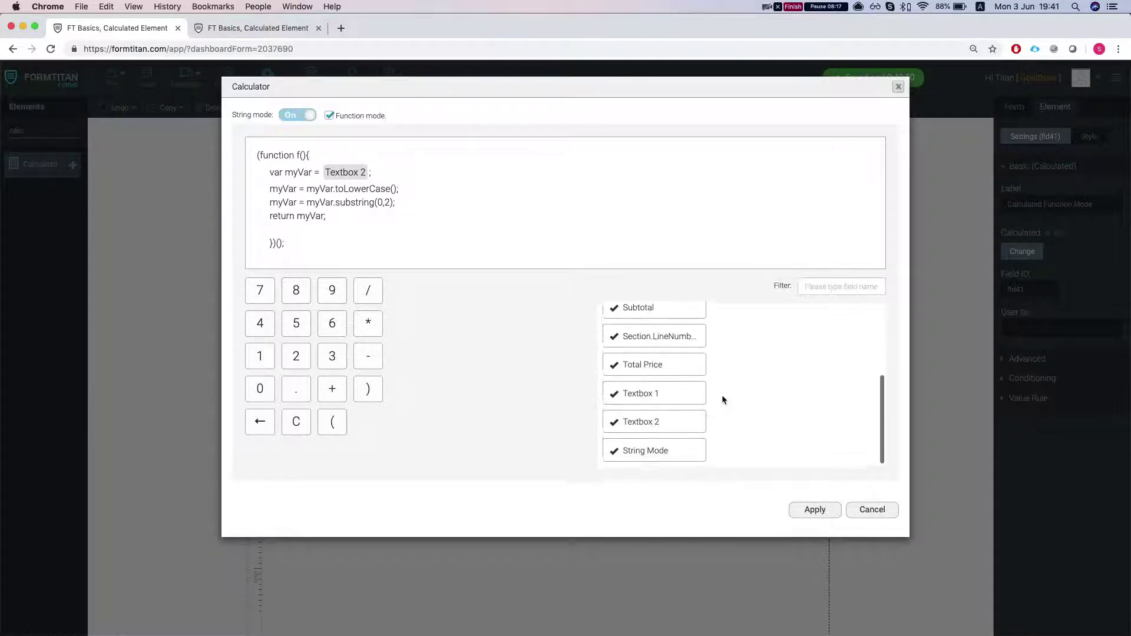
scroll(696, 445, up, 3)
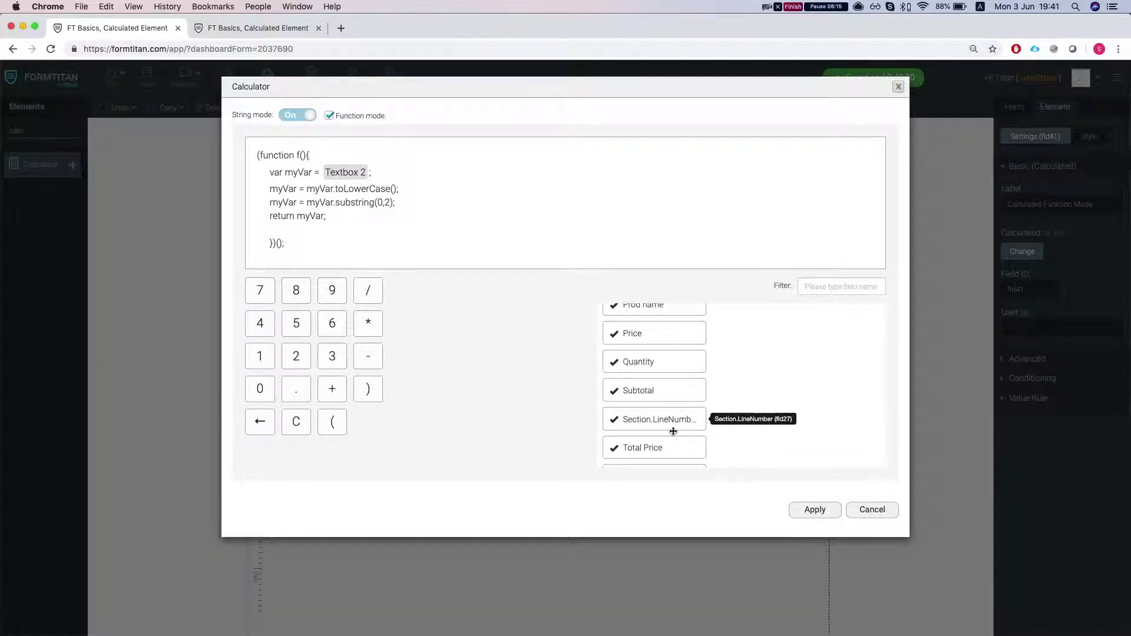
scroll(649, 424, up, 2)
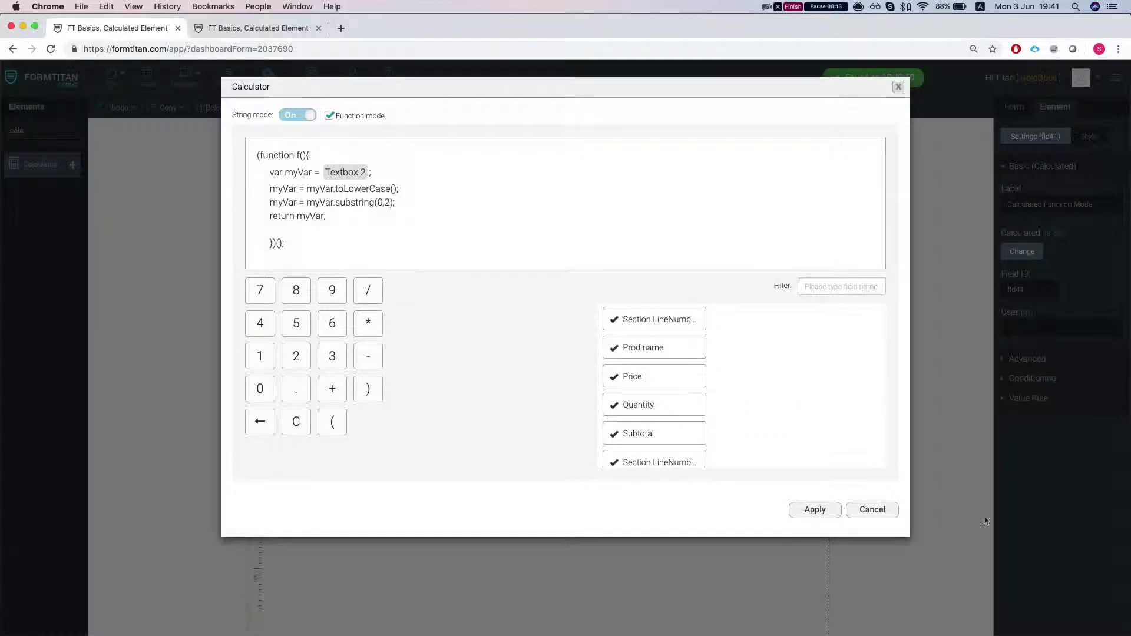
click(872, 510)
- On the live form, enter 'hello' in Textbox 1
click(302, 34)
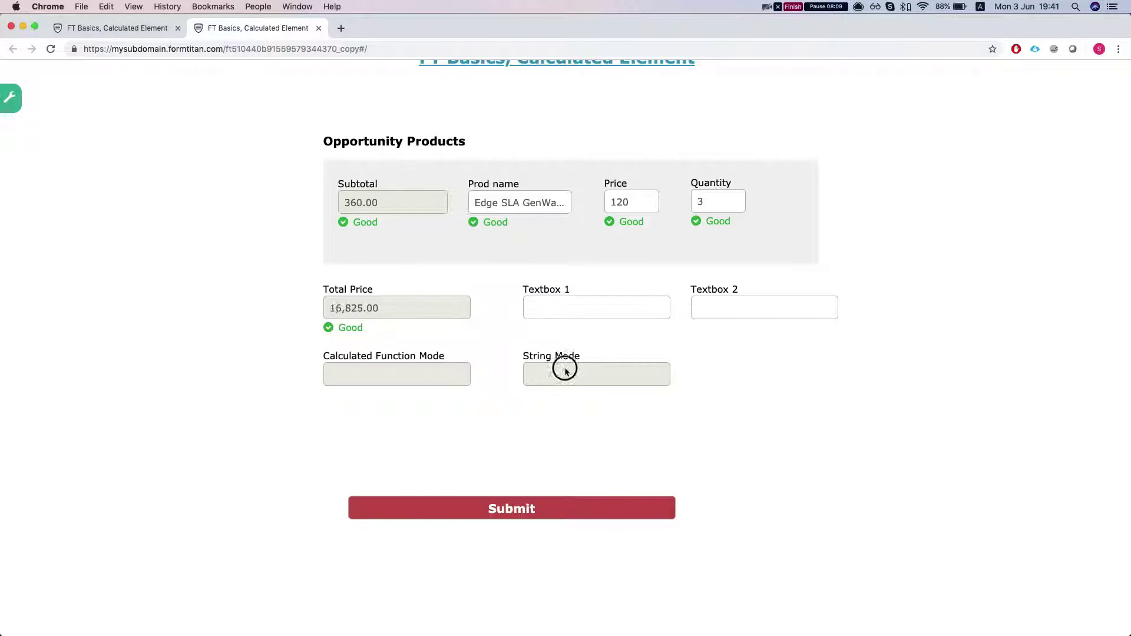
click(558, 311)
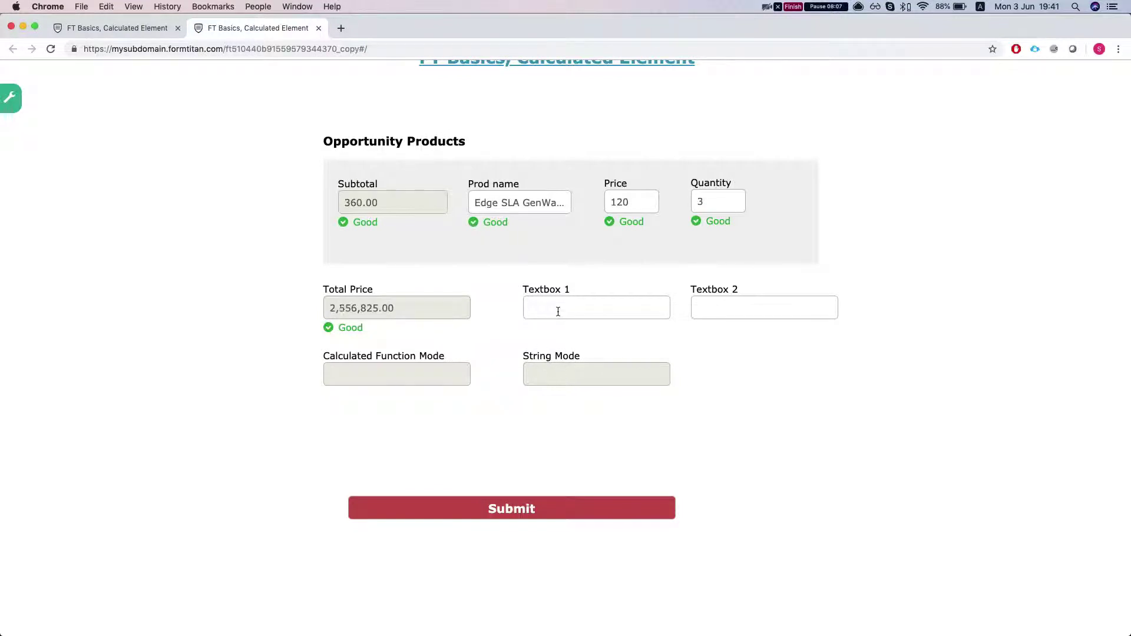
text(hello)
click(732, 354)
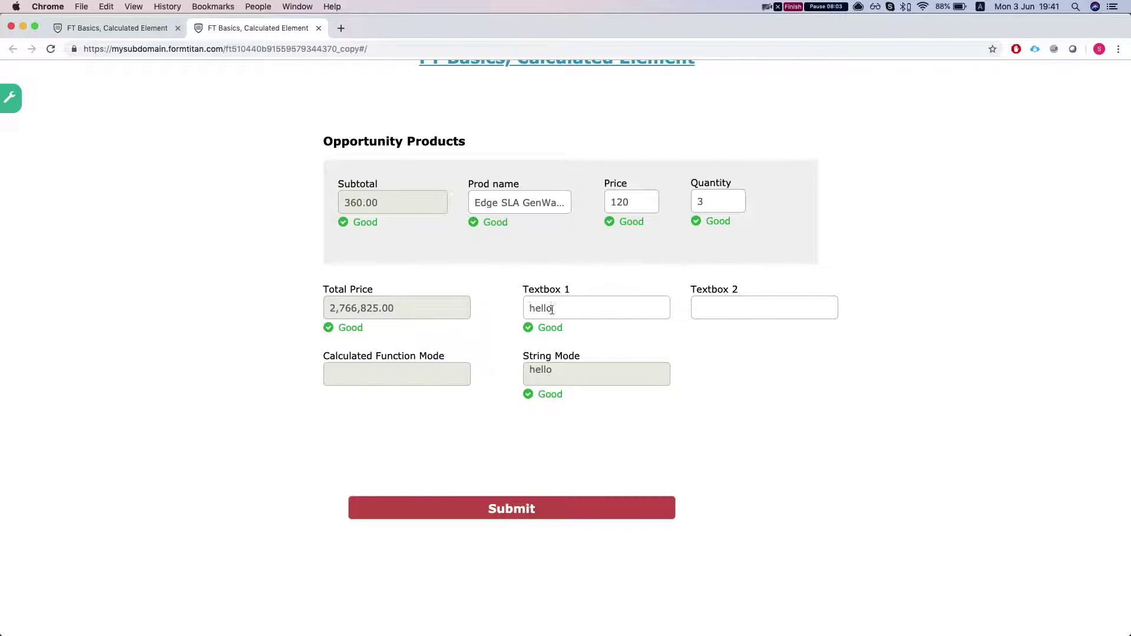
- Enter 'there' in Textbox 2, giving 'th' in Calculated Function Mode and 'hello there' in String Mode
click(760, 302)
text(there)
click(819, 408)
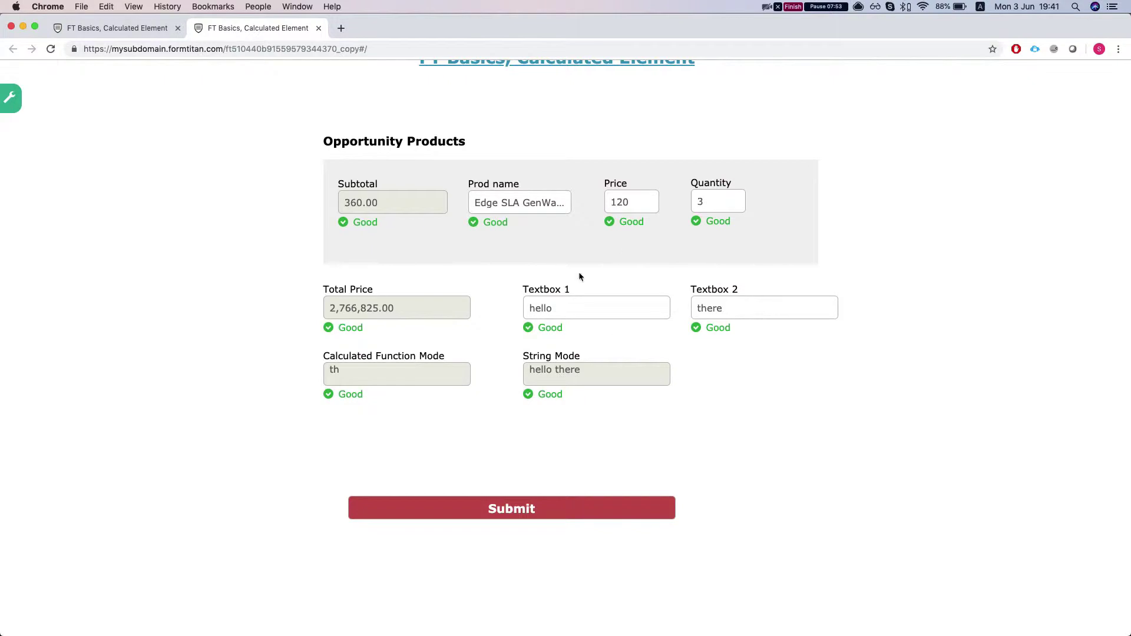
scroll(590, 310, up, 3)
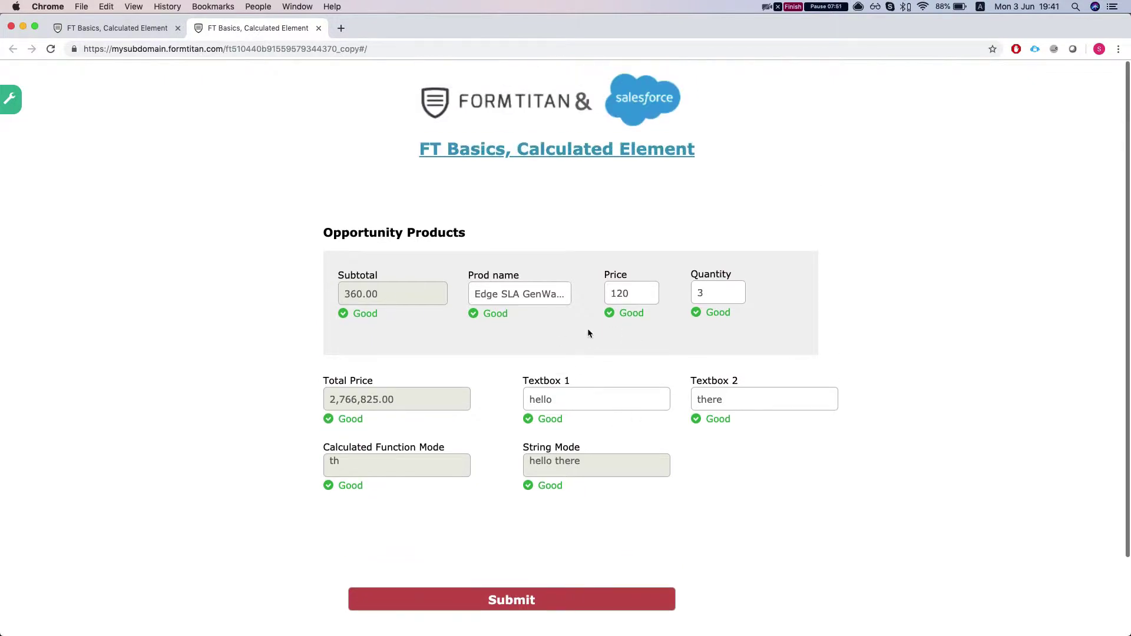
scroll(588, 327, down, 2)
scroll(476, 395, down, 3)
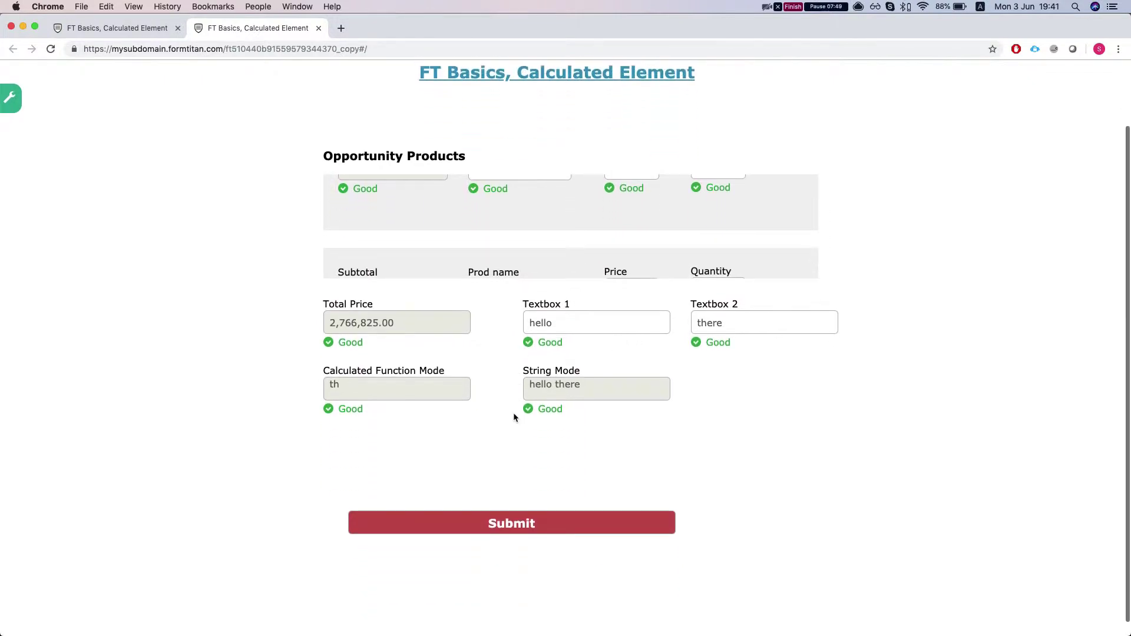